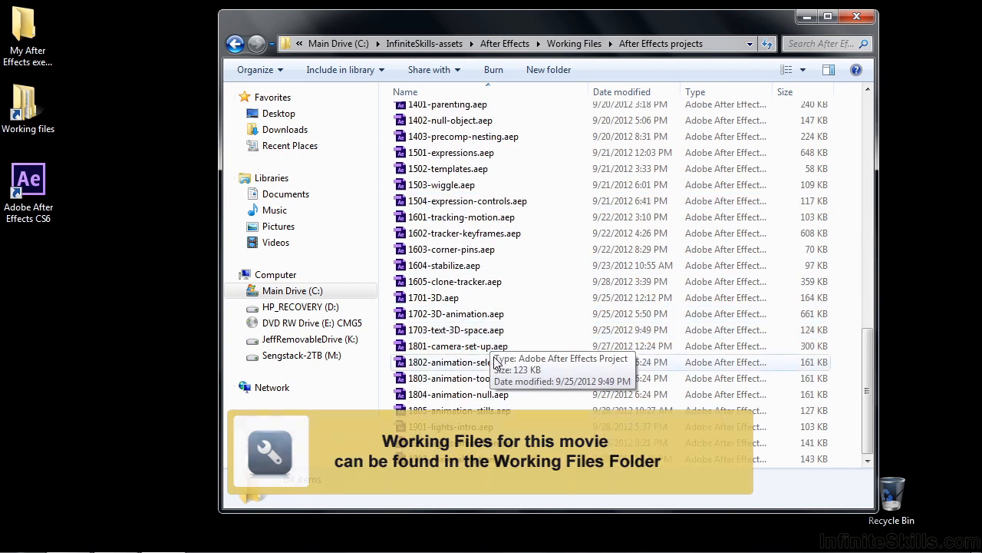
Open the project 1902-lights-animation.aep, turn on the Ambient light and reveal its light options
double_click(460, 443)
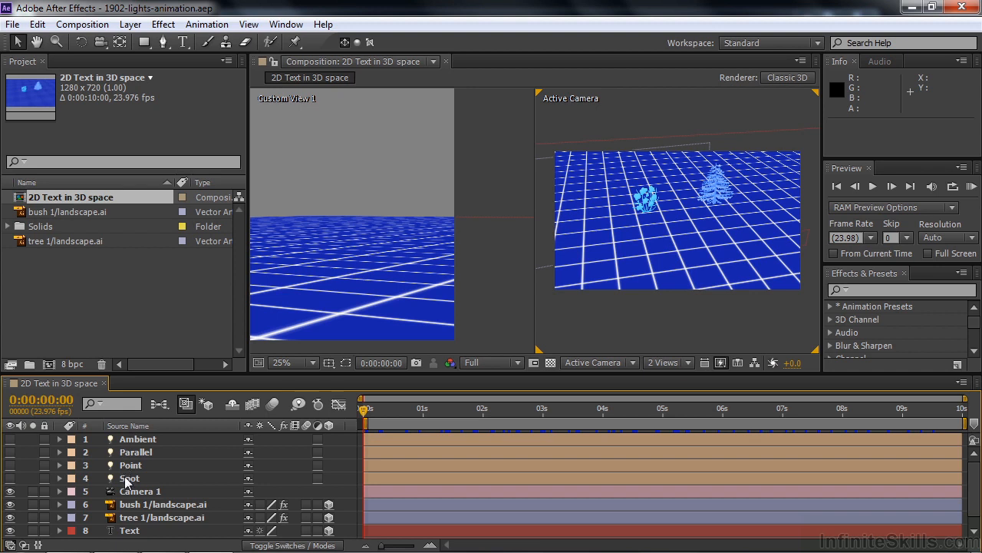
left_click(10, 439)
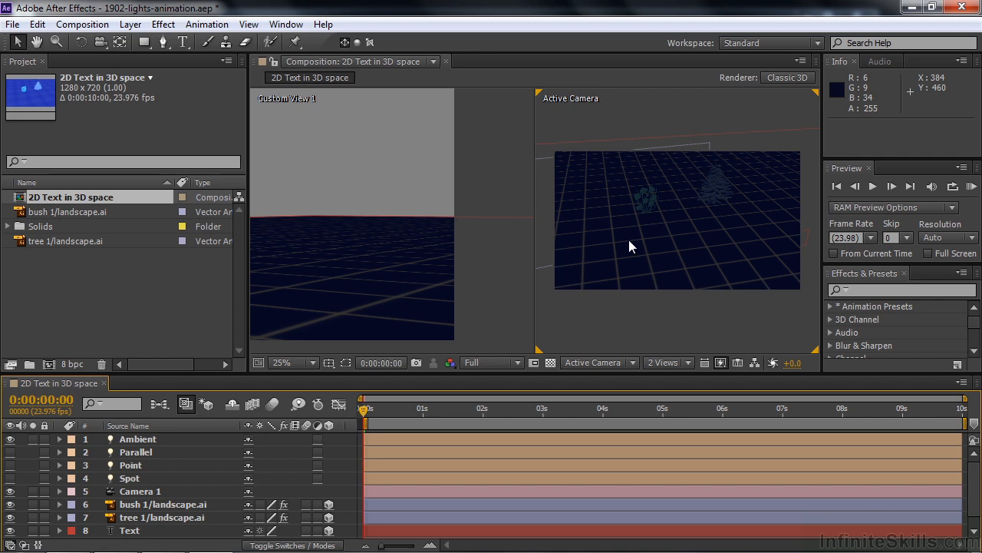
left_click(60, 439)
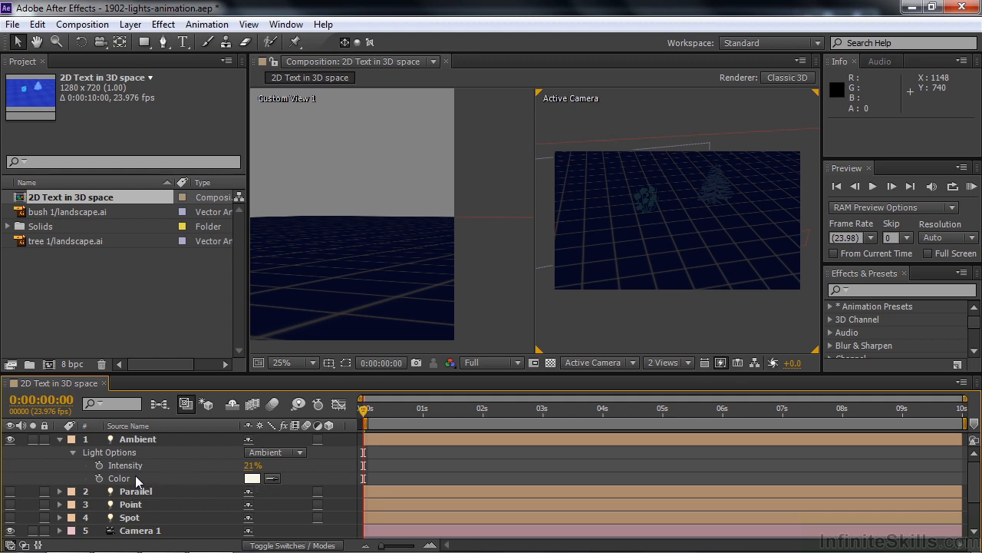
Start keyframing the Ambient light's color at the beginning of the timeline and set that color to yellow F6D54F
left_click(99, 478)
left_click(251, 478)
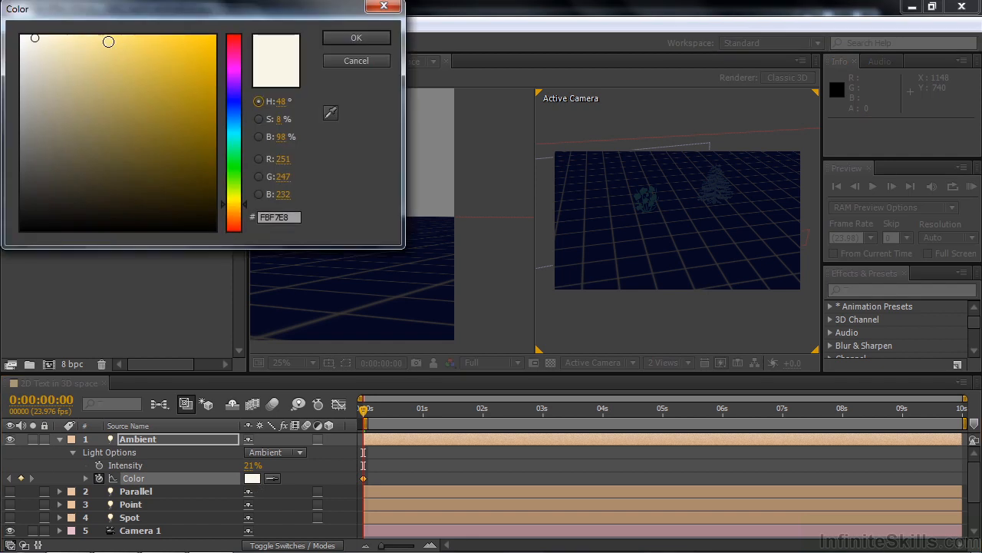
left_click(152, 41)
left_click(356, 37)
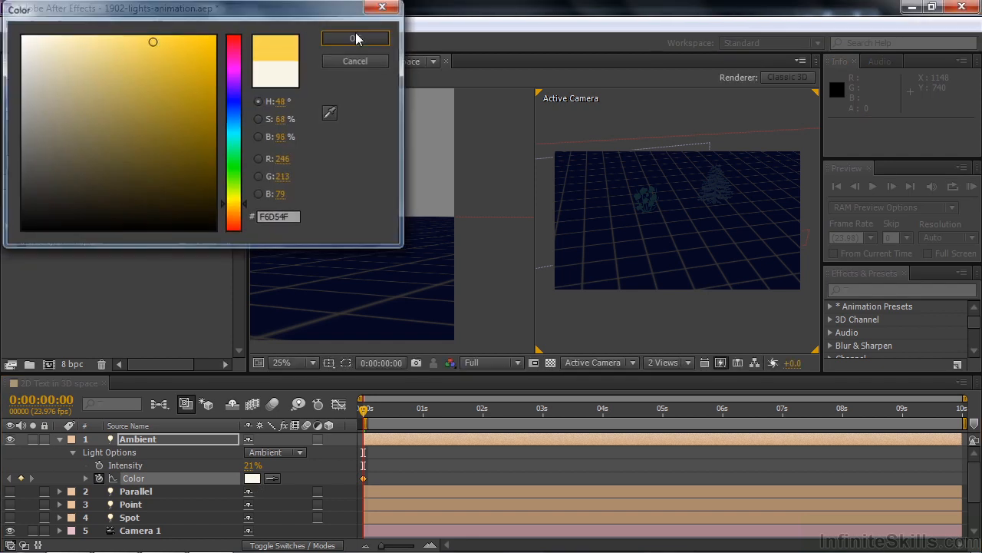
At 0:00:04:07, change the Ambient light's color to dark blue 2B4795 for a second keyframe
left_click_drag(370, 416, 621, 418)
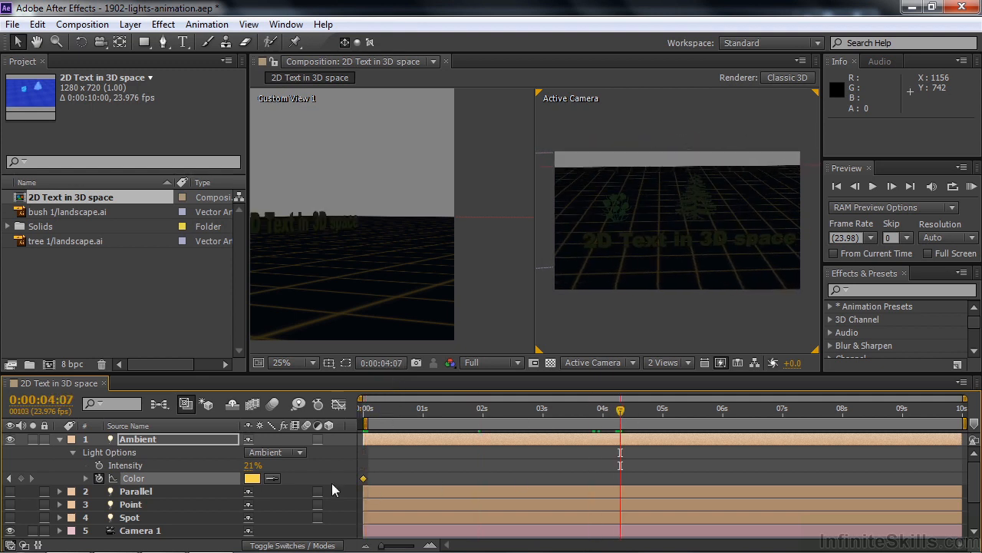
left_click(253, 478)
left_click(227, 111)
left_click_drag(198, 115, 159, 116)
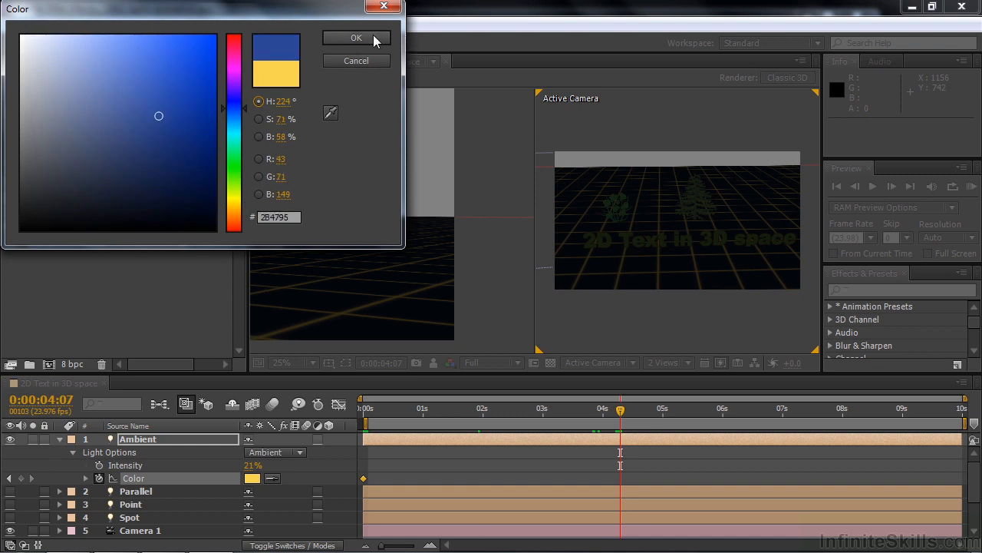
left_click(374, 37)
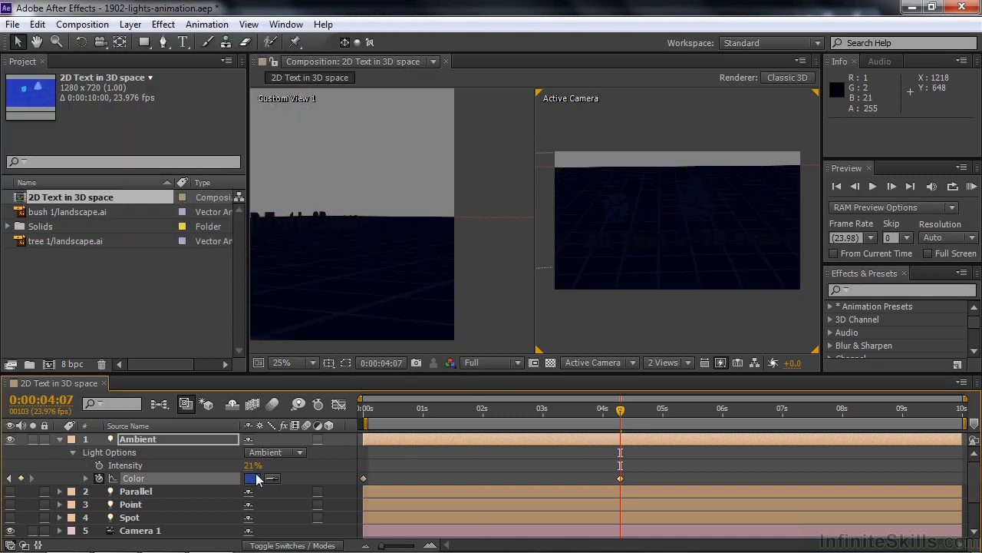
Try an Ambient light intensity of 26%, and undo the intensity and color changes before returning to the start of the timeline
mouse_move(253, 465)
left_mouse_down()
mouse_move(310, 476)
mouse_move(261, 475)
mouse_move(280, 482)
mouse_move(350, 479)
mouse_move(255, 481)
left_mouse_up()
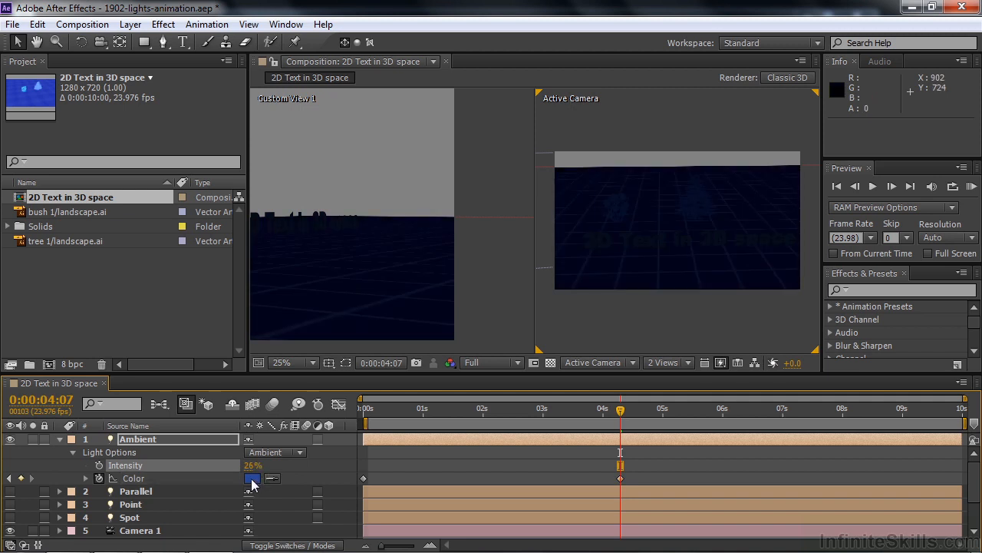
key("ctrl+z")
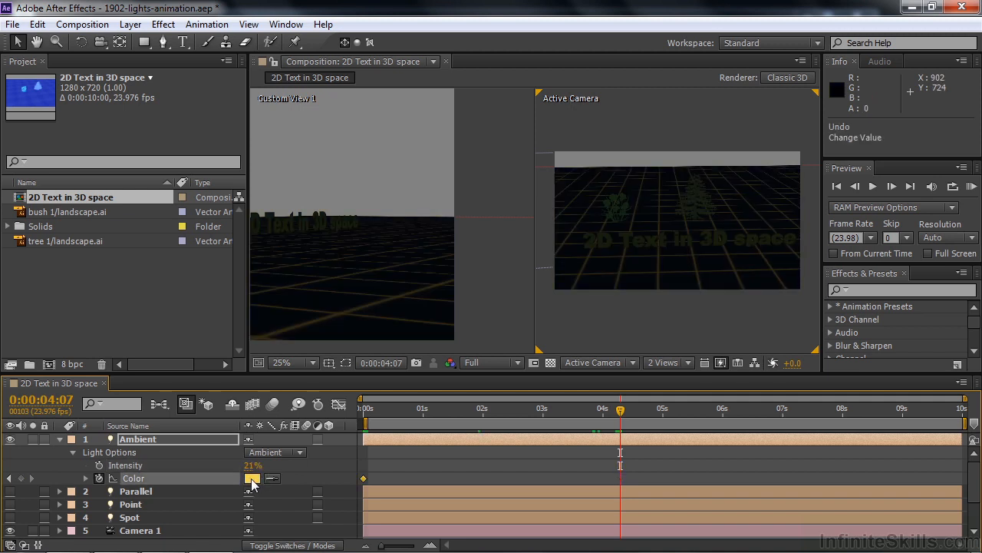
key("Home")
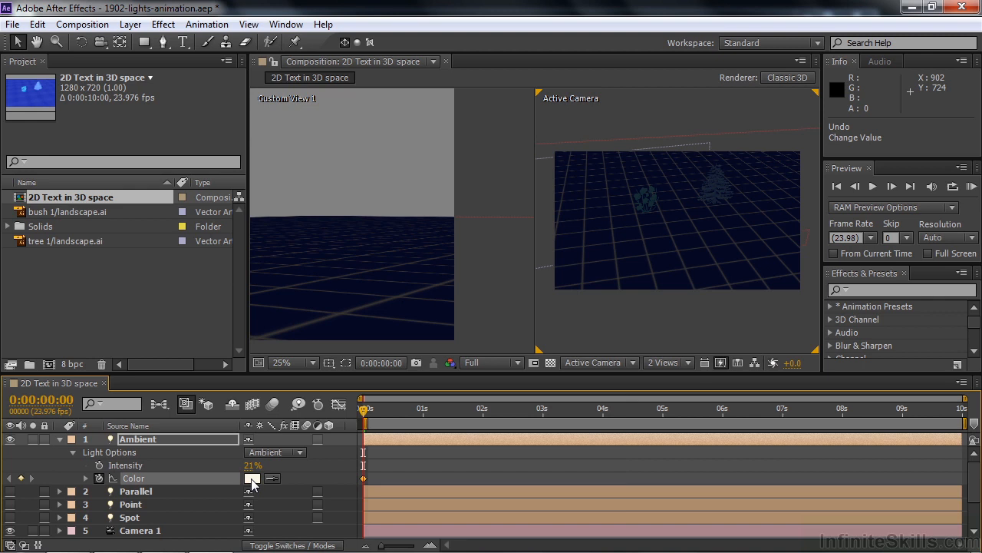
Collapse and turn off the Ambient light, and turn on the Parallel light instead
left_click(60, 439)
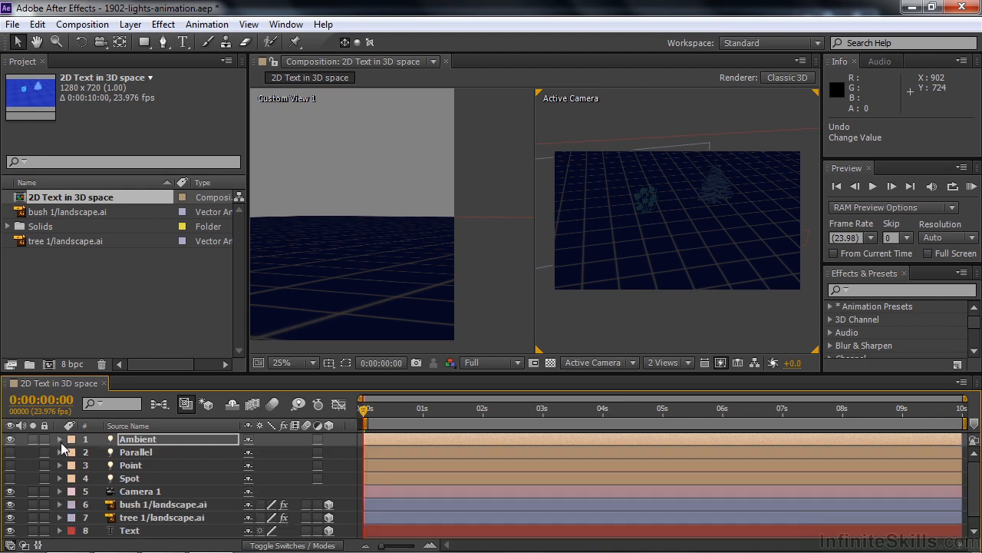
left_click(10, 439)
left_click(132, 453)
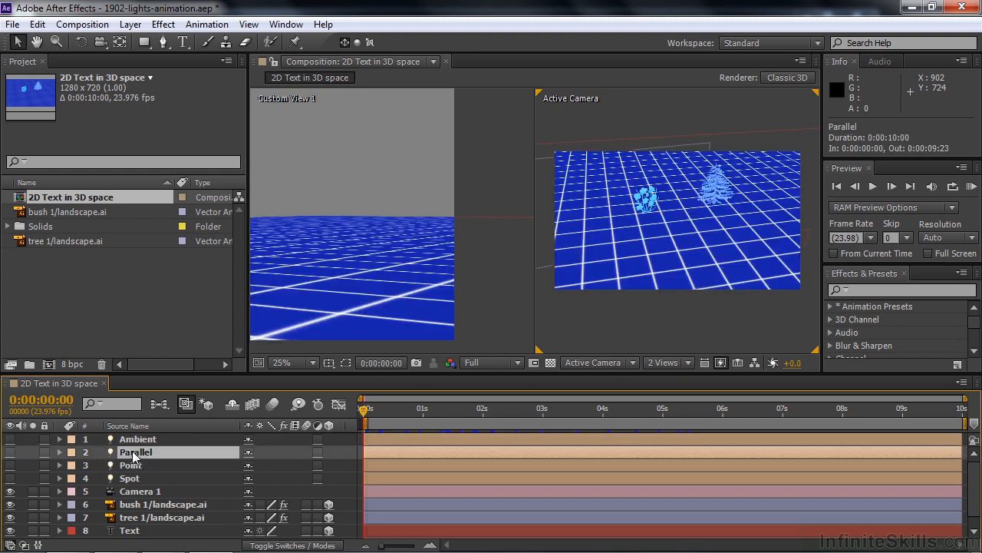
left_click(4, 451)
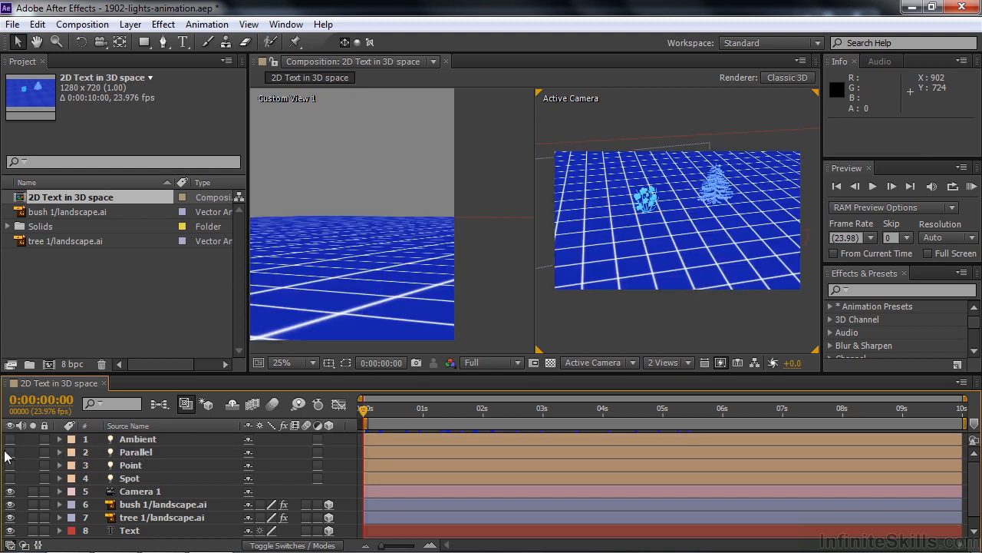
left_click(9, 453)
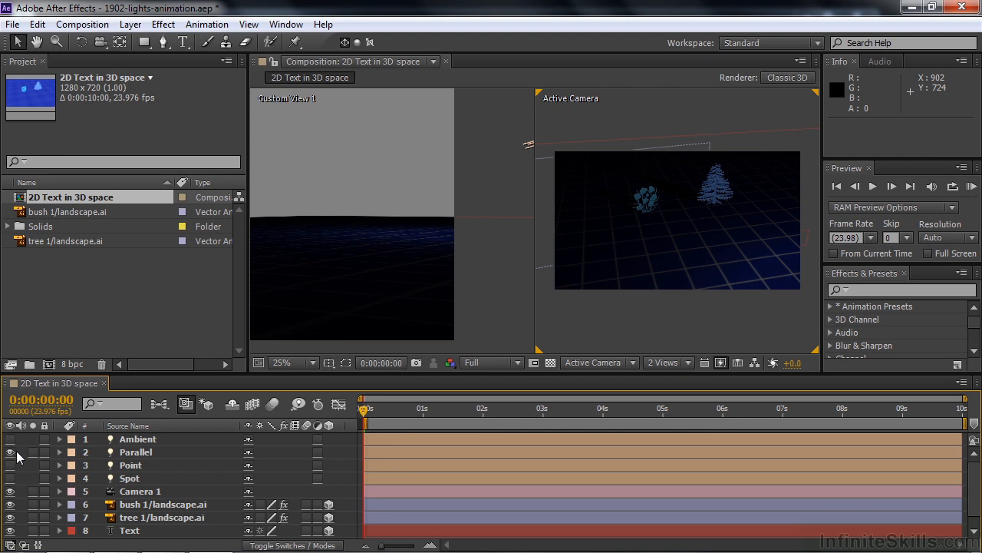
Try different falloff radius values on the Parallel light, finish at 546, and collapse its options
left_click(129, 455)
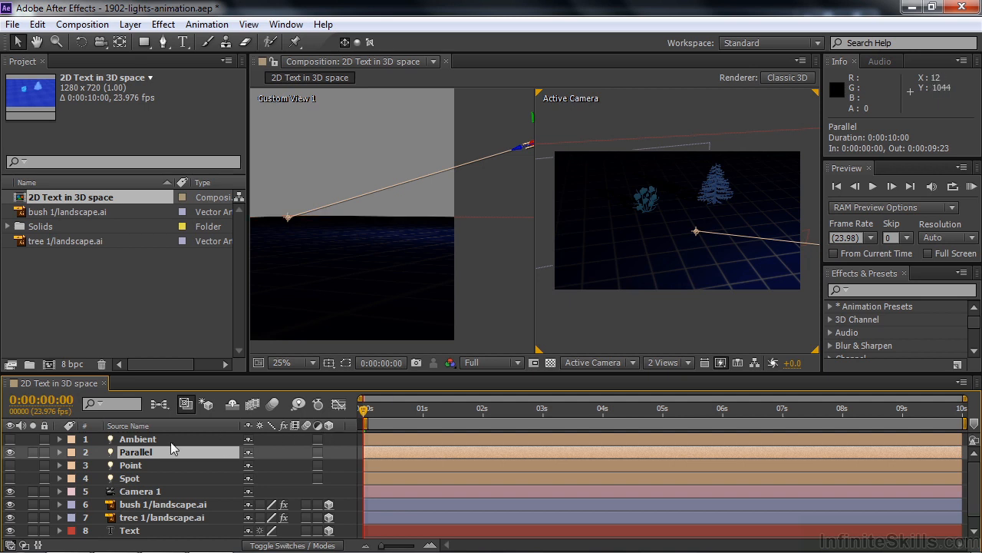
left_click(59, 452)
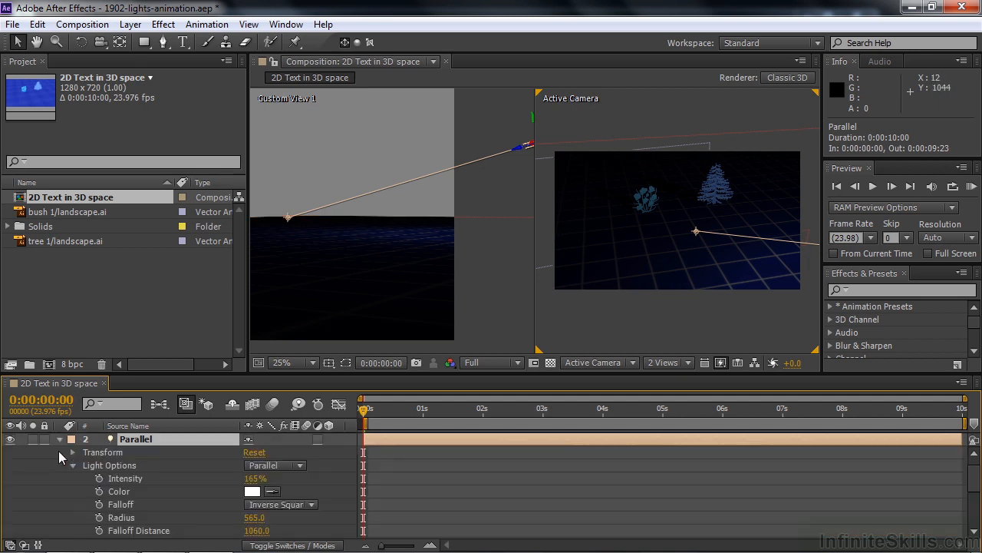
left_click_drag(970, 478, 969, 481)
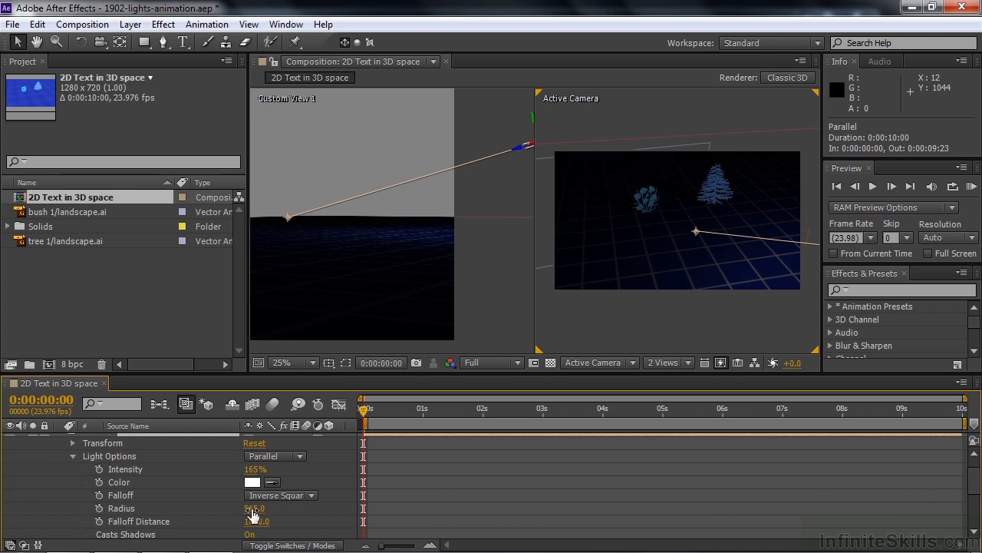
mouse_move(253, 514)
left_mouse_down()
mouse_move(239, 515)
mouse_move(254, 514)
left_mouse_up()
left_click_drag(249, 509, 423, 516)
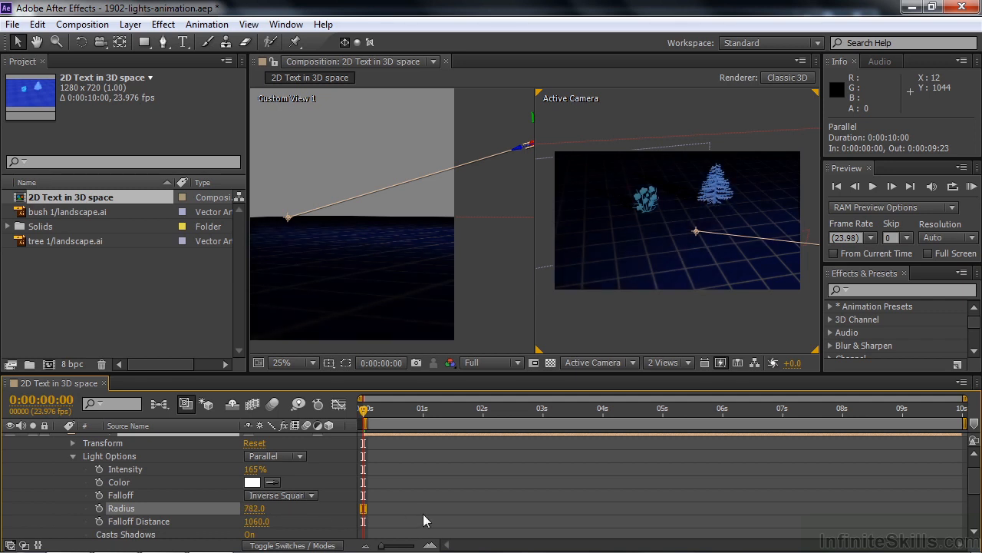
left_click_drag(256, 515, 23, 519)
left_click_drag(252, 513, 304, 517)
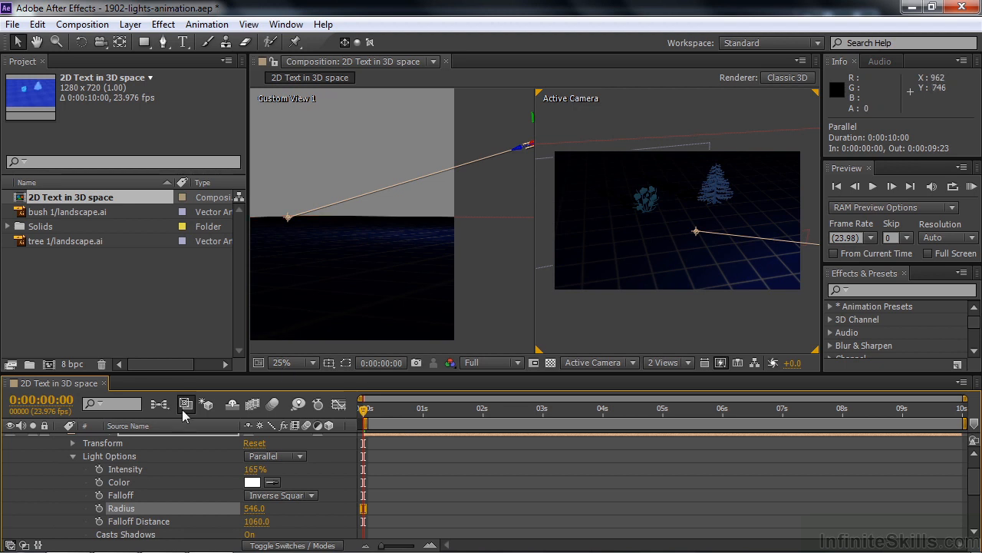
left_click(72, 456)
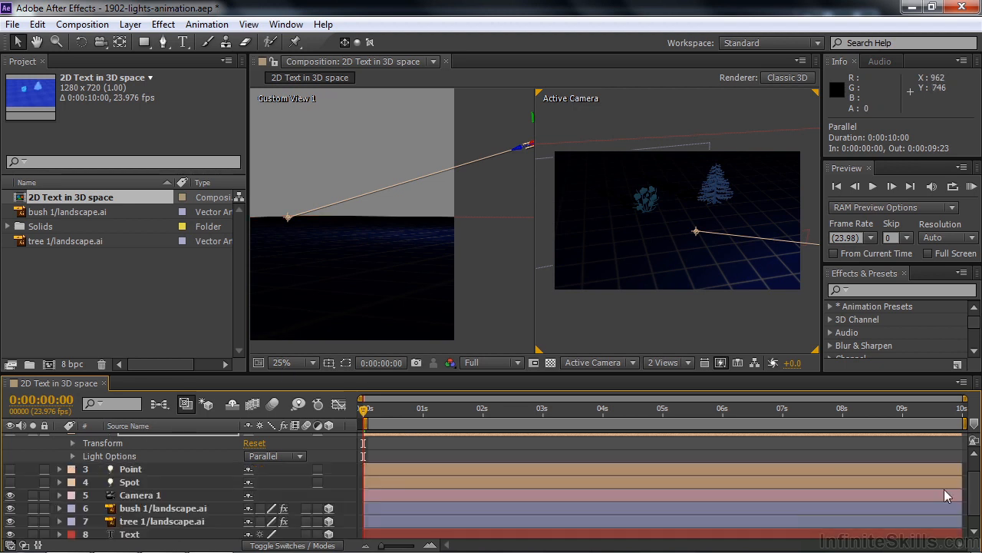
scroll(664, 455, "up", 2)
left_click(59, 452)
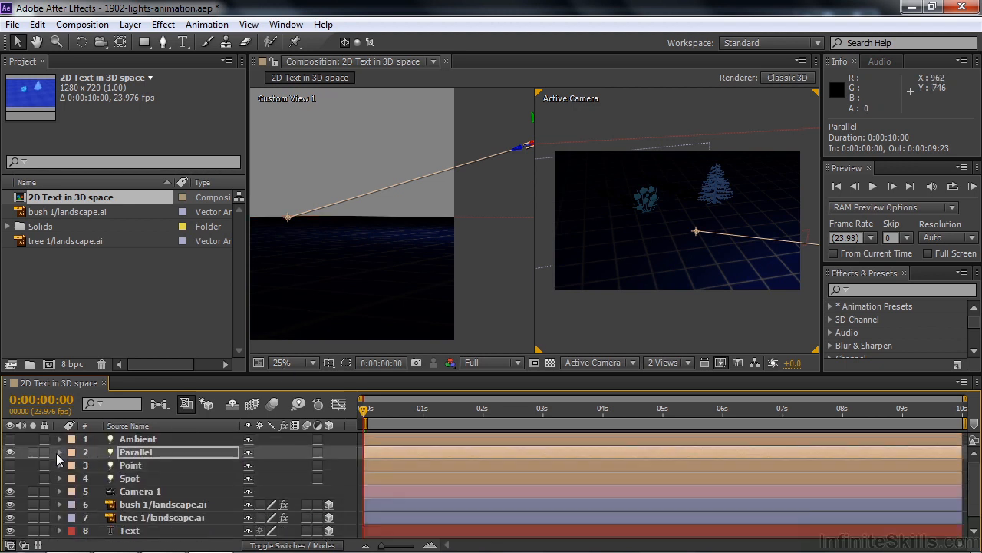
Reveal the Parallel light's Position and Point of Interest and start keyframing both at 0:00:00:00
key("p")
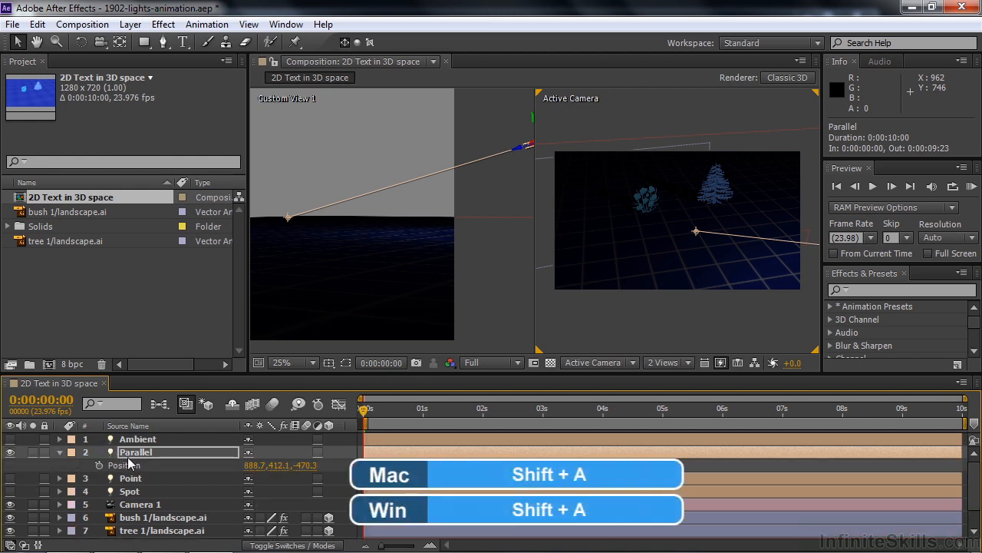
key("shift+a")
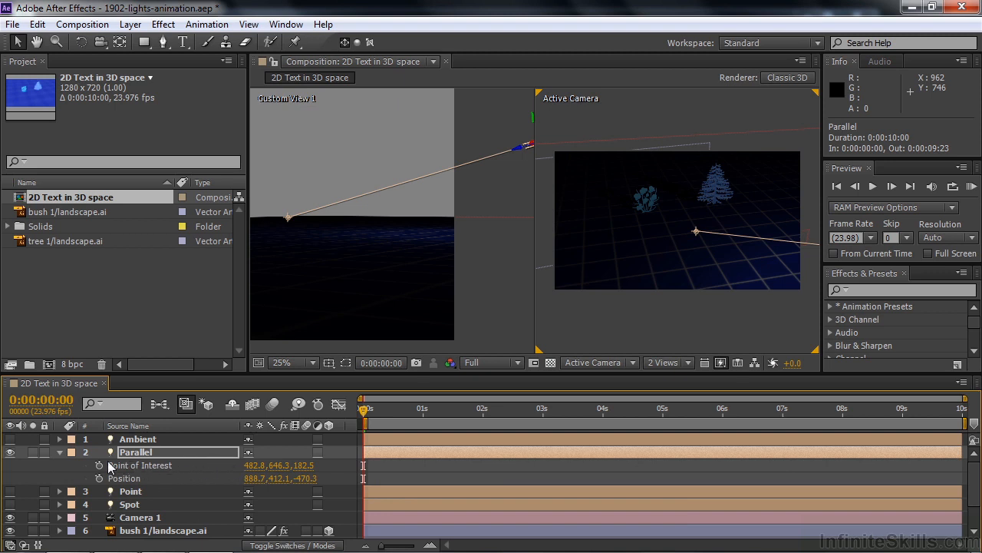
left_click(100, 465)
left_click(100, 479)
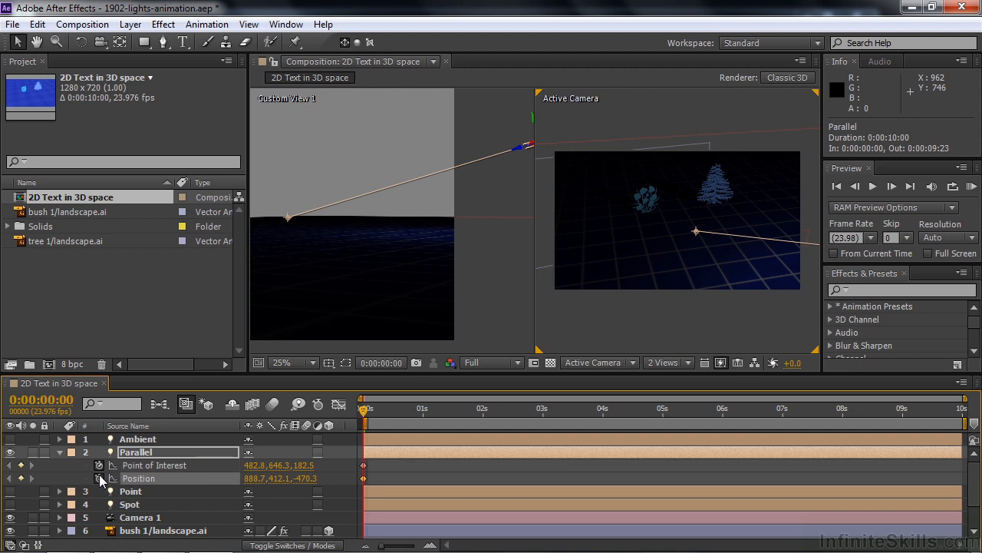
At 0:00:02:13, move the Parallel light's point of interest in Custom View 1 to about 677, 540, -87
left_click(486, 278)
key("ctrl+minus")
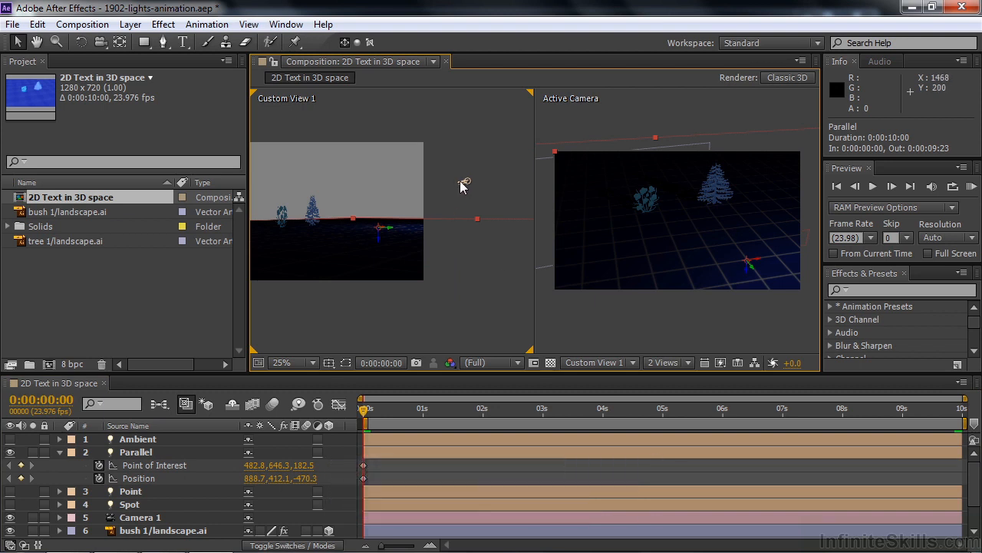
left_click(136, 452)
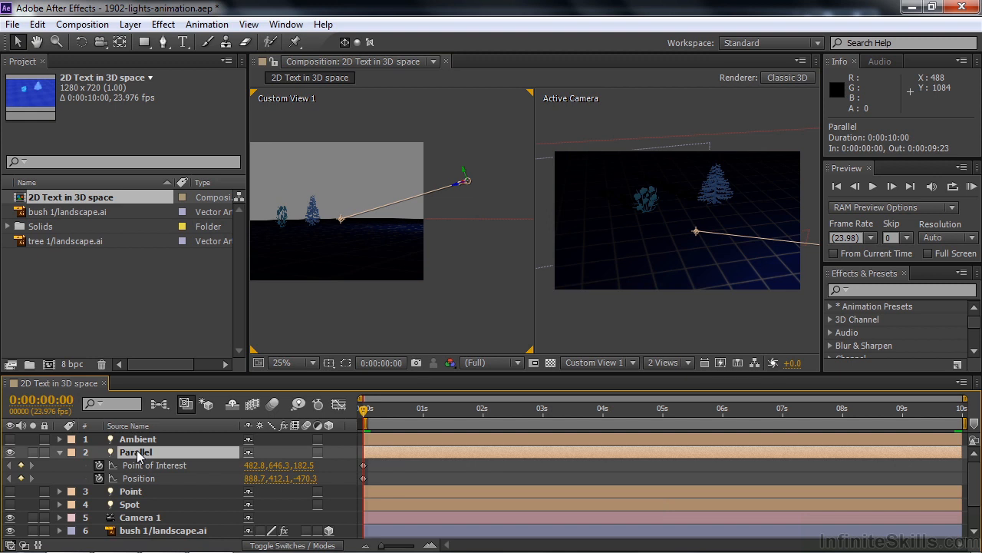
key("h")
left_click(776, 311)
left_click_drag(775, 310, 709, 307)
key("v")
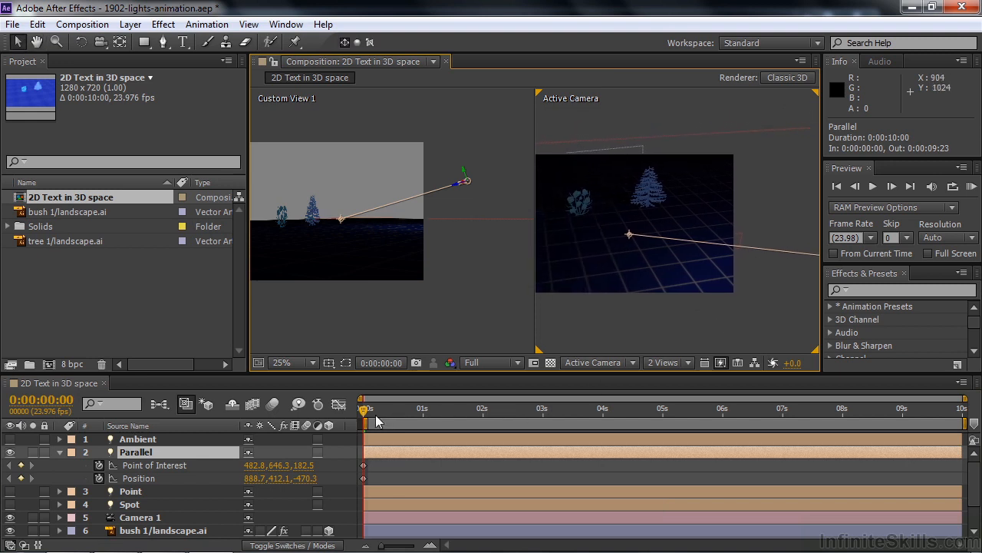
left_click_drag(365, 409, 516, 410)
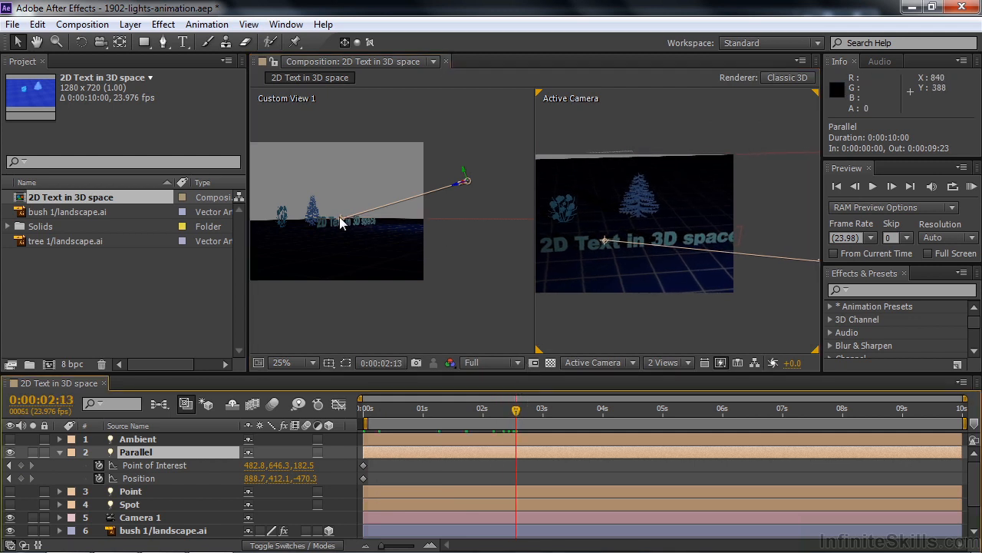
left_click_drag(333, 224, 392, 203)
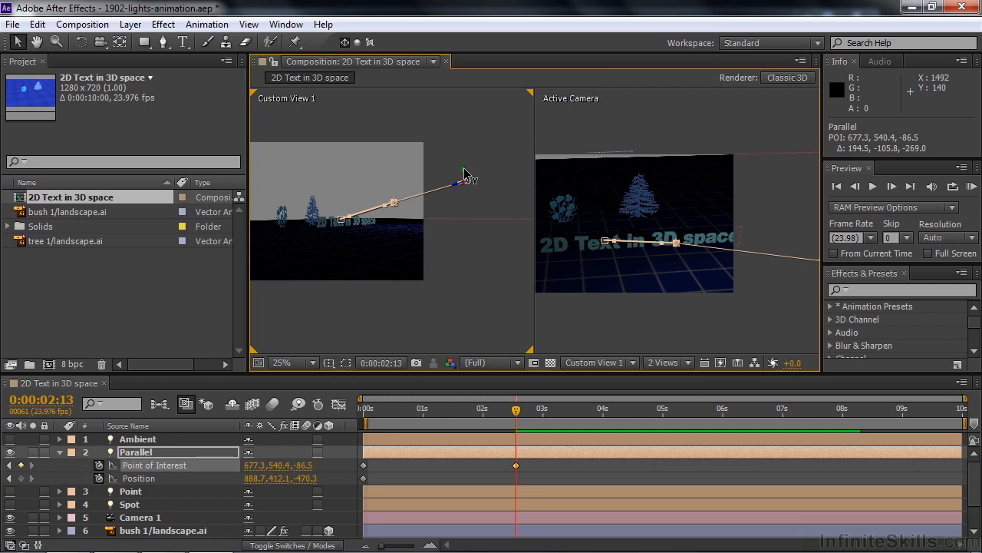
Move the Parallel light along with its point of interest to a position of about 906, 431, -495, and collapse its properties
mouse_move(465, 174)
left_mouse_down()
mouse_move(464, 218)
mouse_move(465, 180)
mouse_move(477, 221)
mouse_move(484, 178)
mouse_move(485, 206)
mouse_move(493, 205)
mouse_move(479, 162)
left_mouse_up()
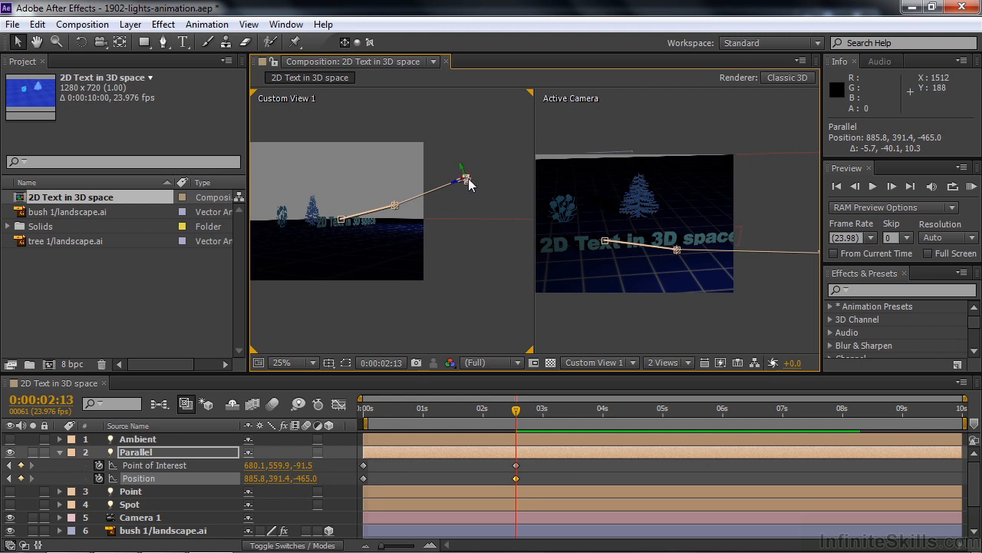
mouse_move(468, 184)
left_mouse_down()
mouse_move(474, 222)
mouse_move(468, 172)
mouse_move(466, 192)
mouse_move(469, 184)
left_mouse_up()
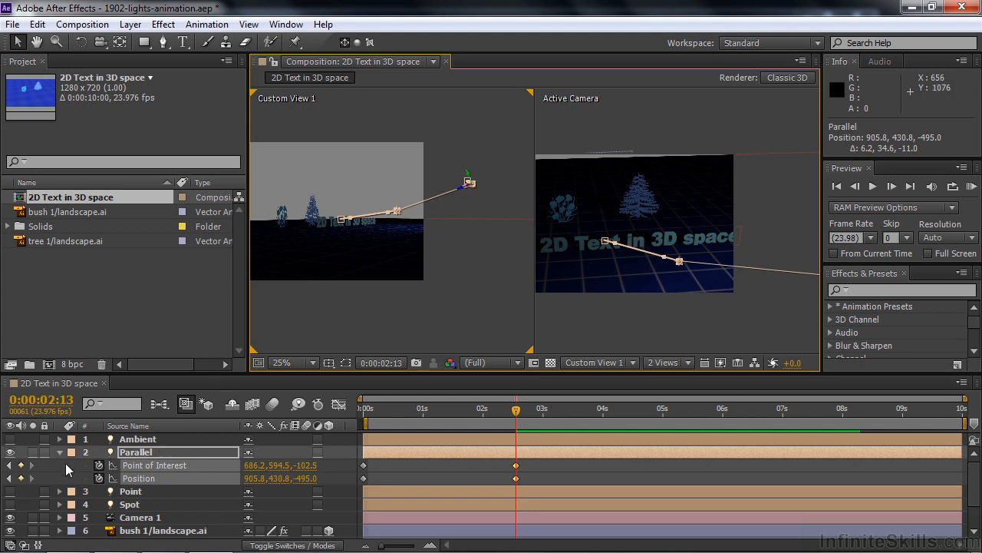
left_click(59, 452)
Hide the Parallel light, turn on the Point light and expand its Transform properties
left_click(10, 453)
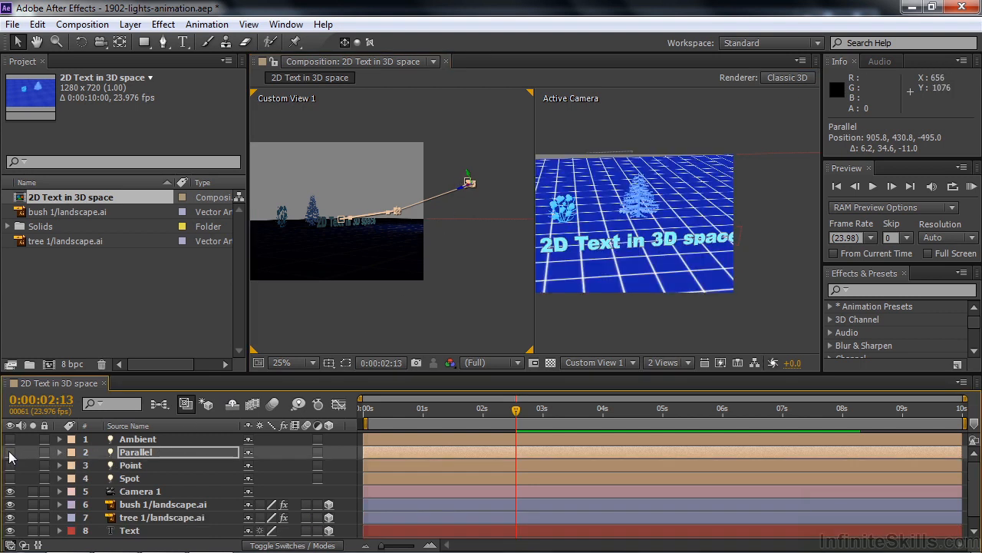
left_click(119, 466)
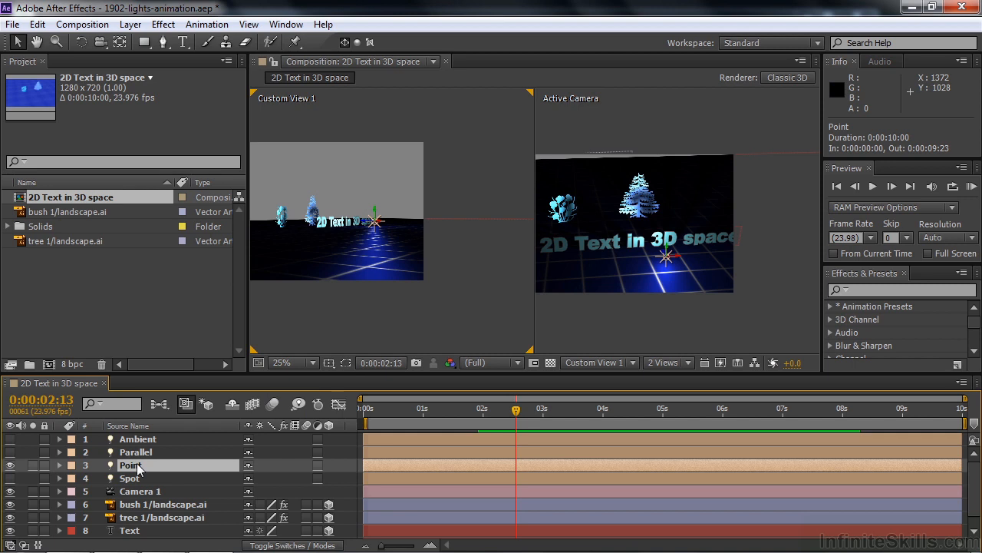
key("p")
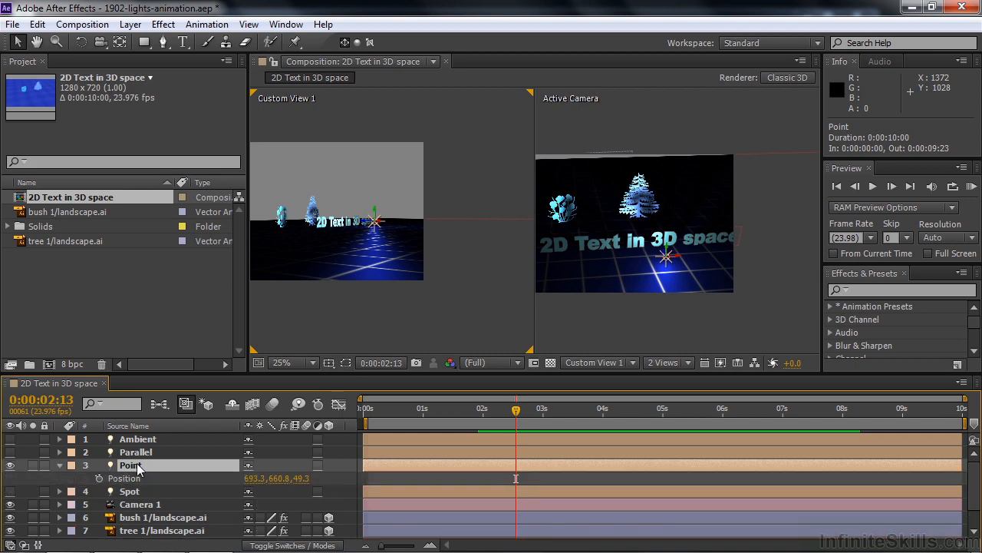
left_click(59, 466)
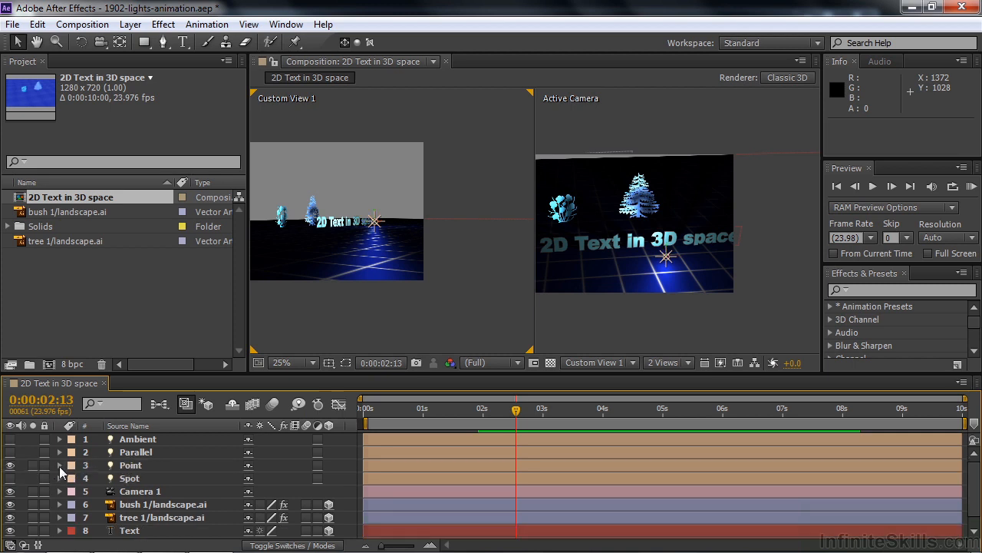
left_click(59, 466)
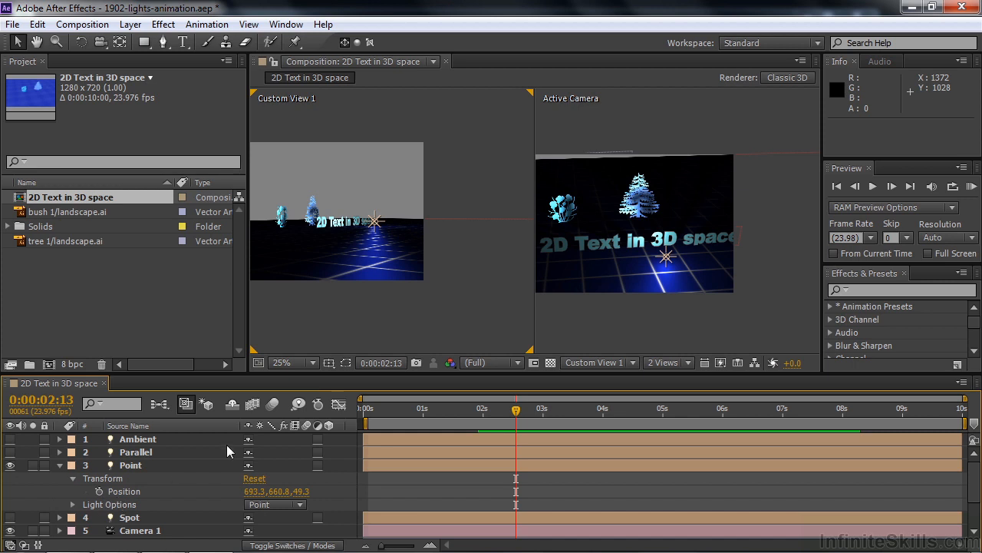
Start keyframing the Point light's Position at 0:00:00:11 and add a second keyframe with the same value at 0:00:02:05
key("Page_Up")
left_click_drag(437, 426, 391, 430)
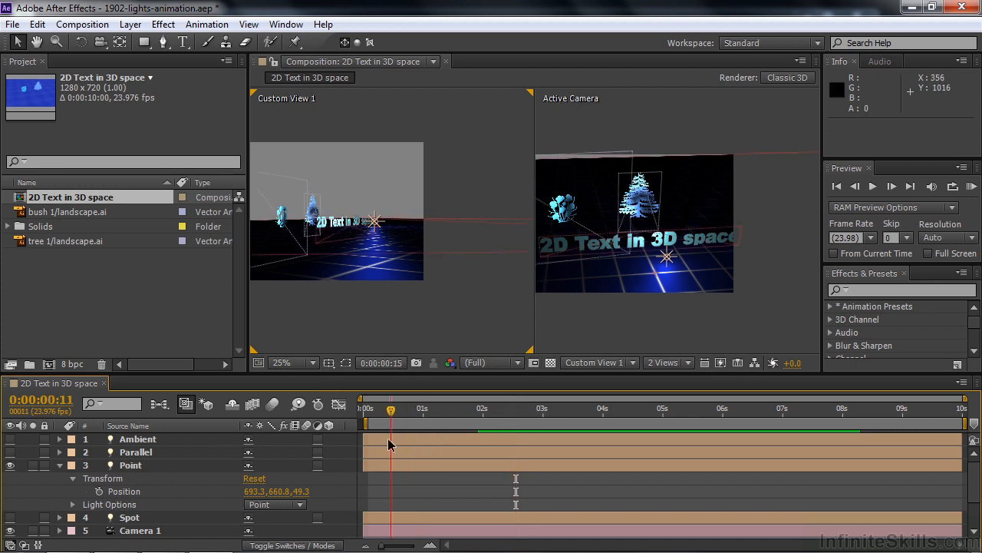
left_click(99, 491)
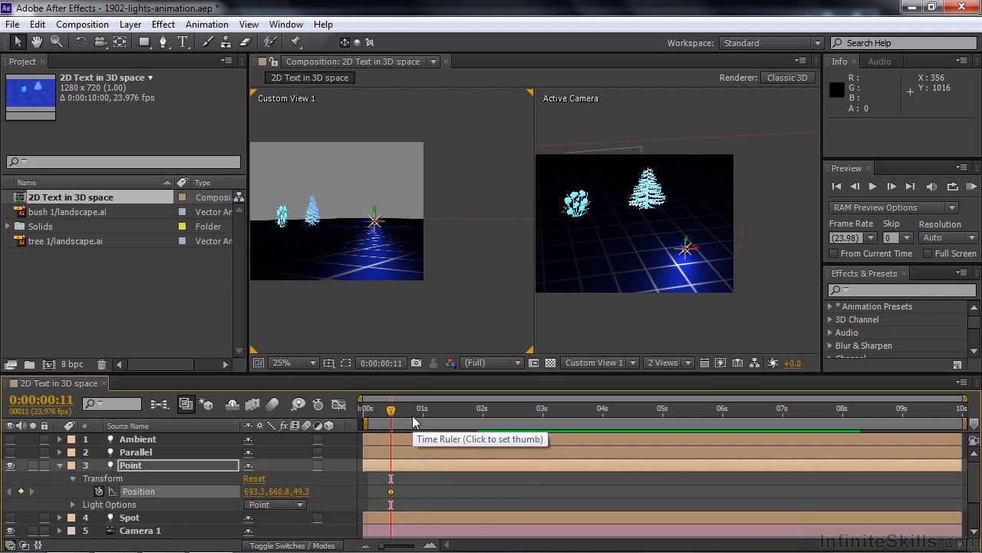
left_click(395, 413)
left_click_drag(396, 415, 495, 434)
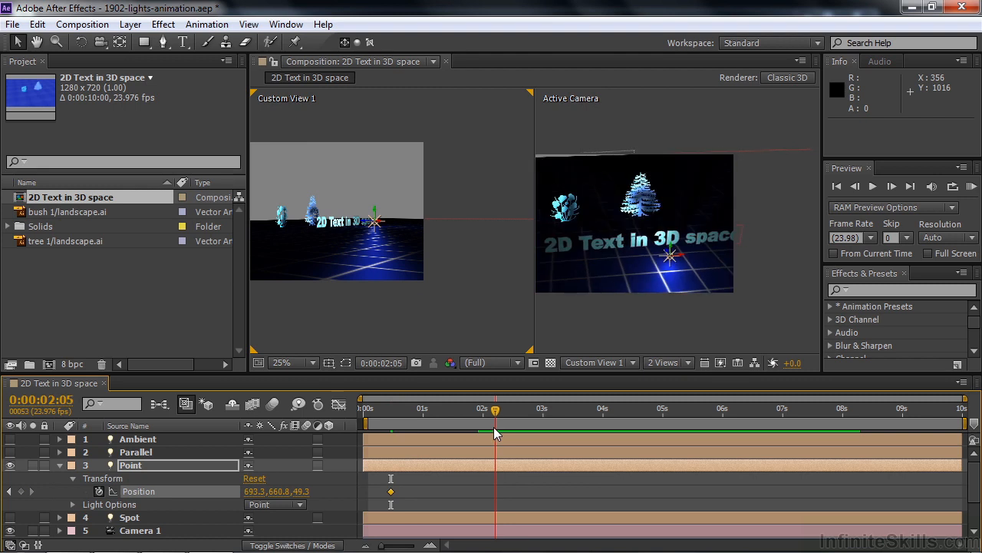
left_click(22, 492)
At 0:00:03:14, raise the Point light vertically to a position of about 693, 457, 49 and scrub through the resulting movement
left_click(498, 409)
left_click_drag(517, 412, 574, 421)
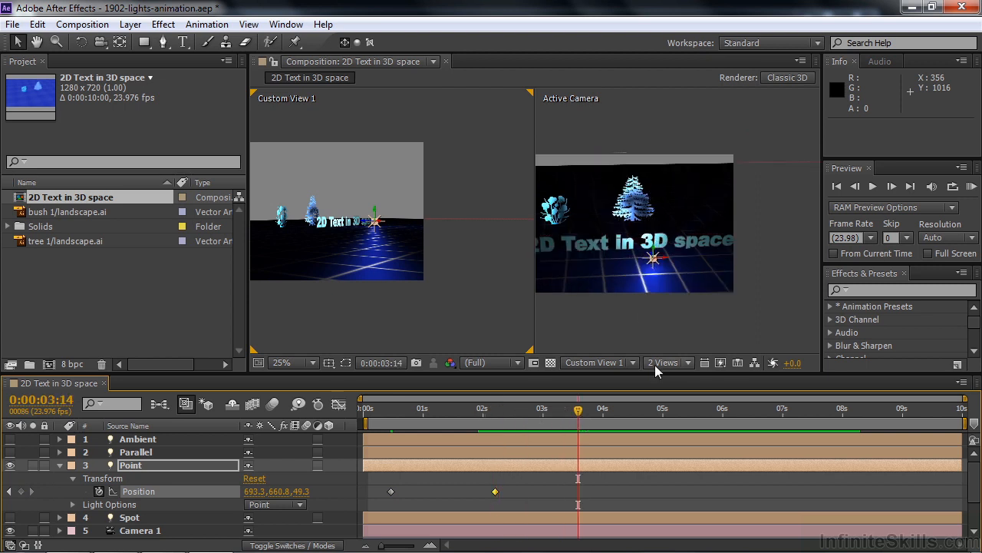
left_click_drag(653, 259, 650, 208)
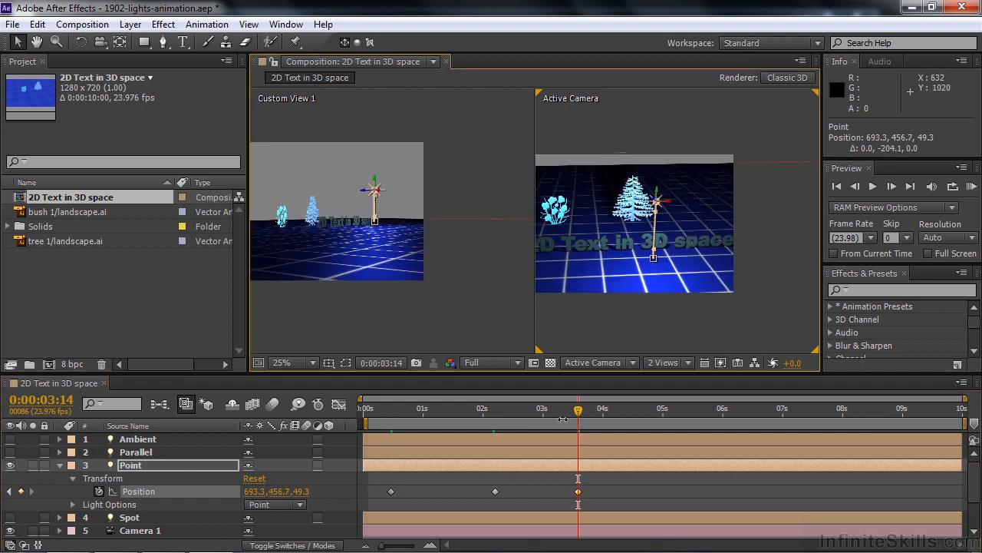
left_click_drag(578, 419, 496, 439)
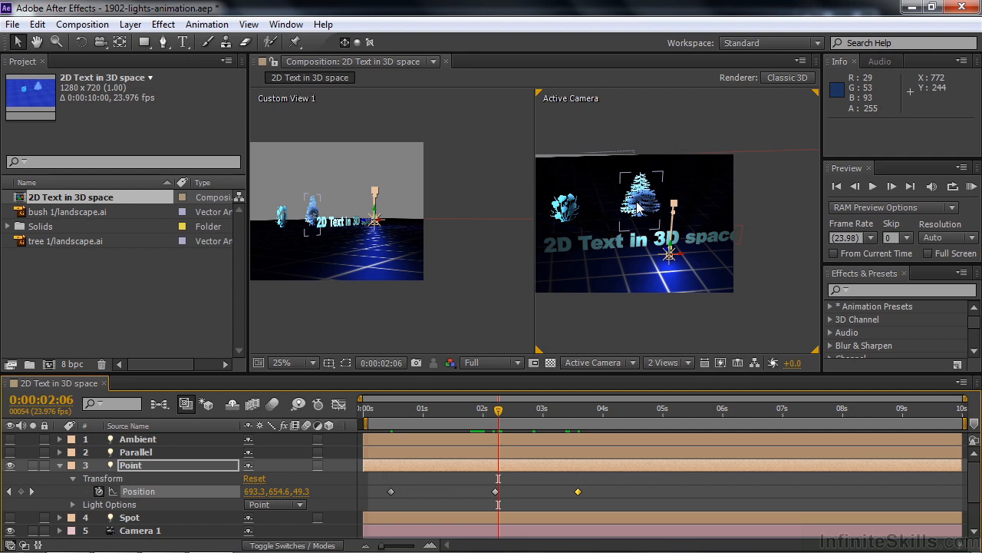
left_click_drag(500, 412, 582, 421)
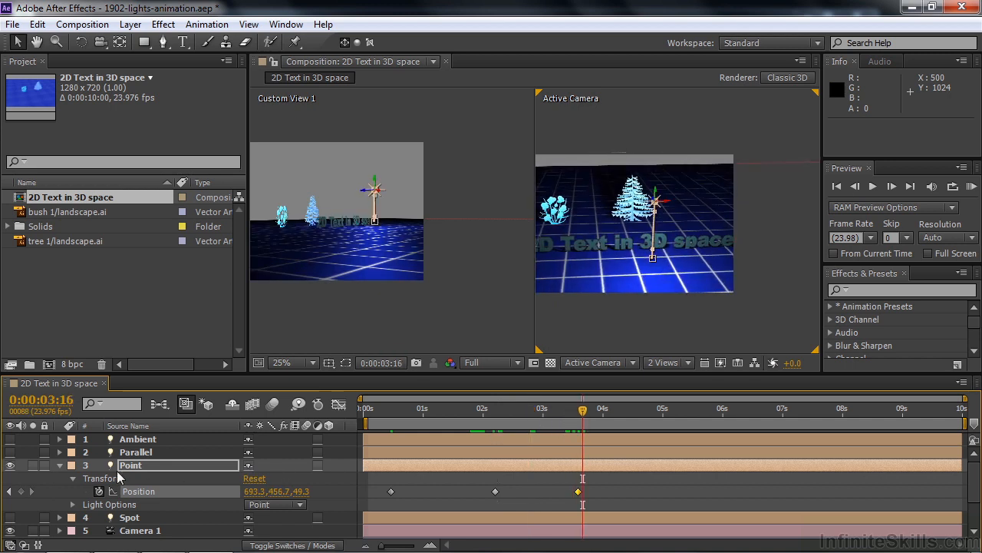
Hide and collapse the Point light, expand the Spot light's properties and turn the Spot light on
left_click(10, 465)
left_click(60, 465)
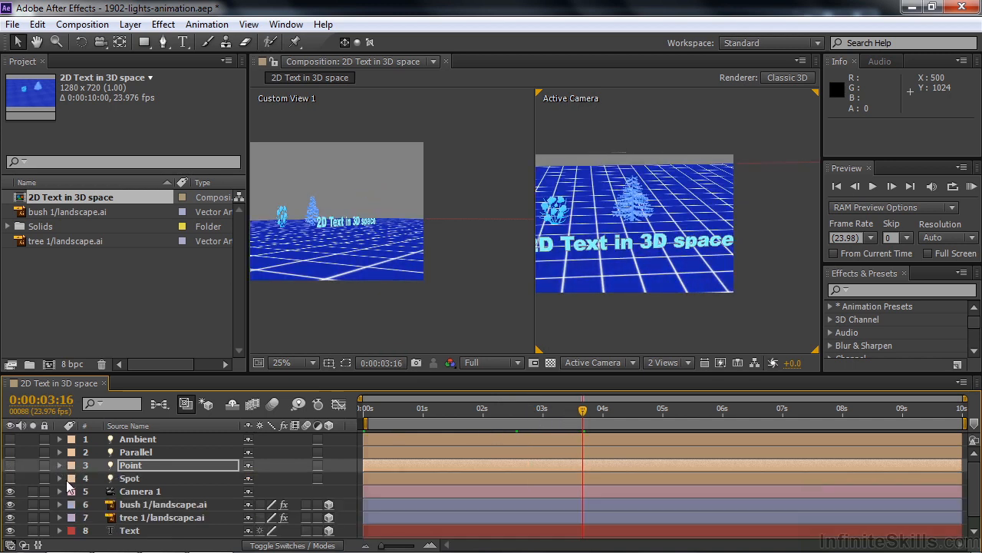
left_click(59, 478)
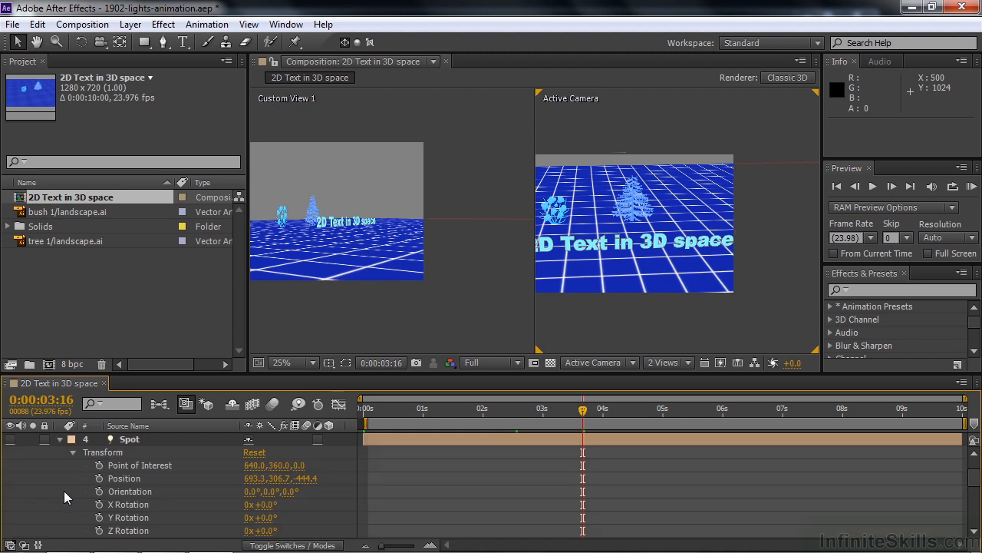
left_click(10, 439)
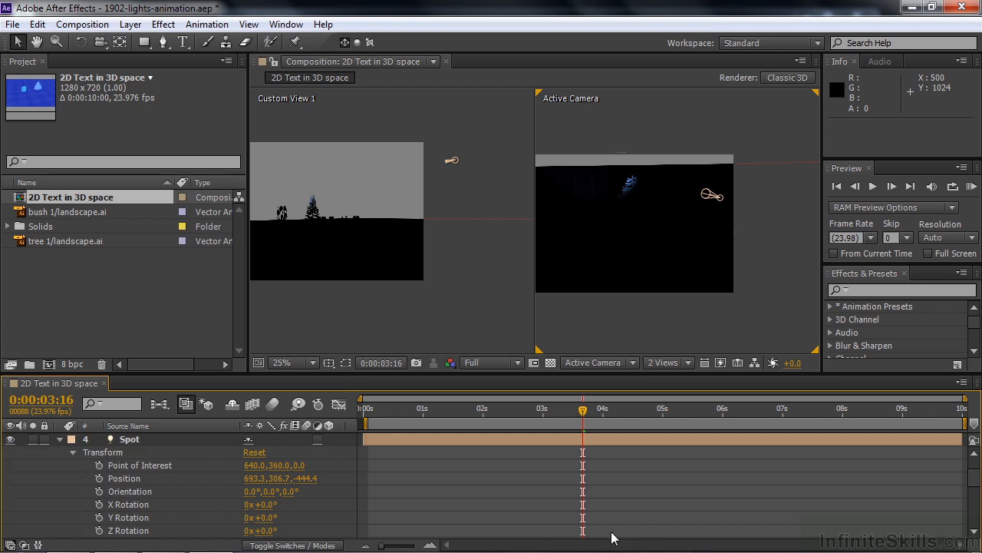
Turn on the Ambient light alongside the Spot light and set the current time to 0:00:01:00
left_click_drag(583, 414, 427, 439)
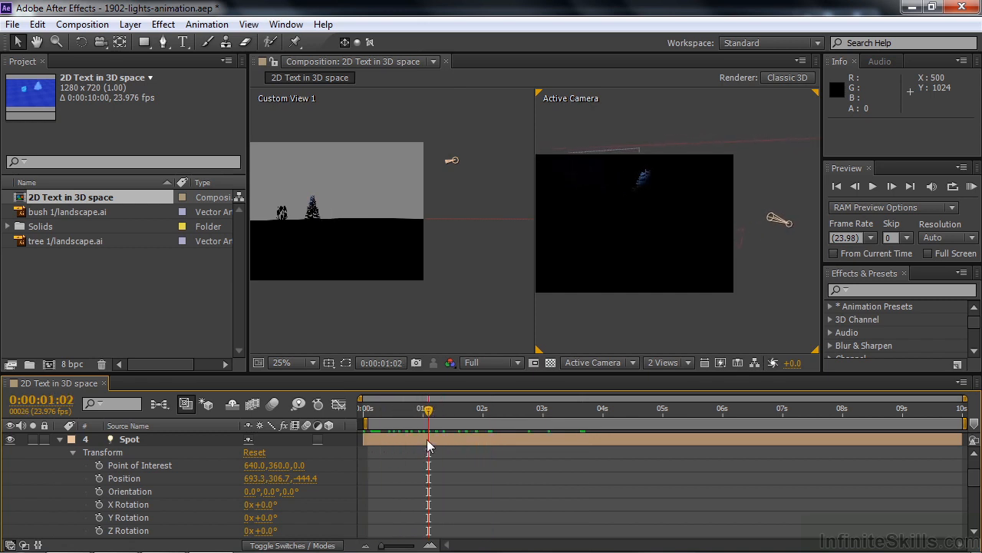
scroll(968, 482, "up", 3)
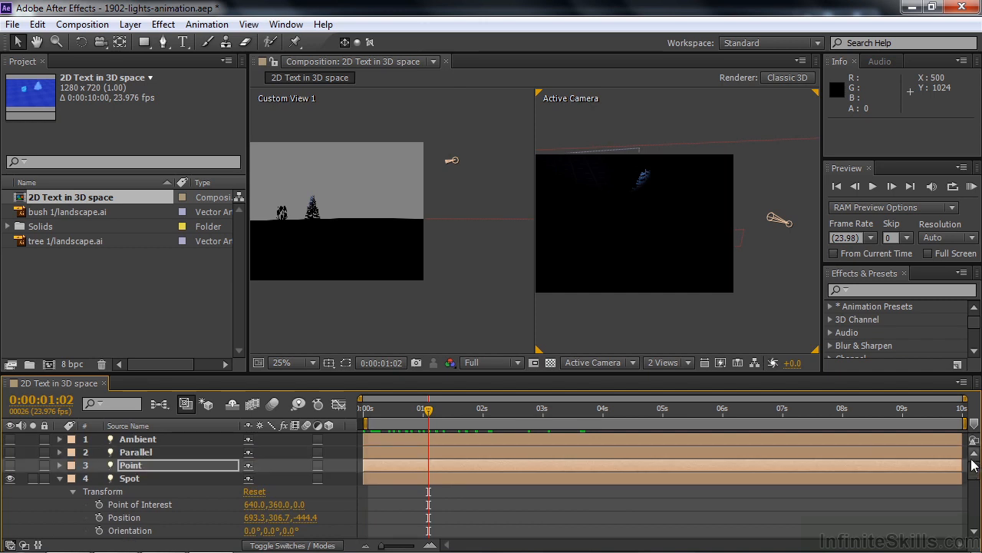
left_click(10, 439)
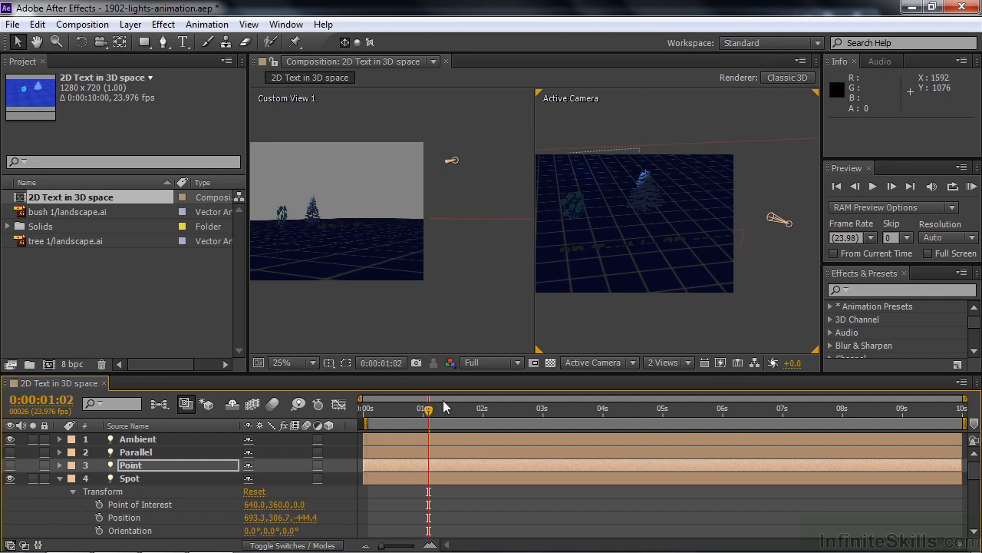
mouse_move(430, 418)
left_mouse_down()
mouse_move(415, 419)
mouse_move(423, 420)
left_mouse_up()
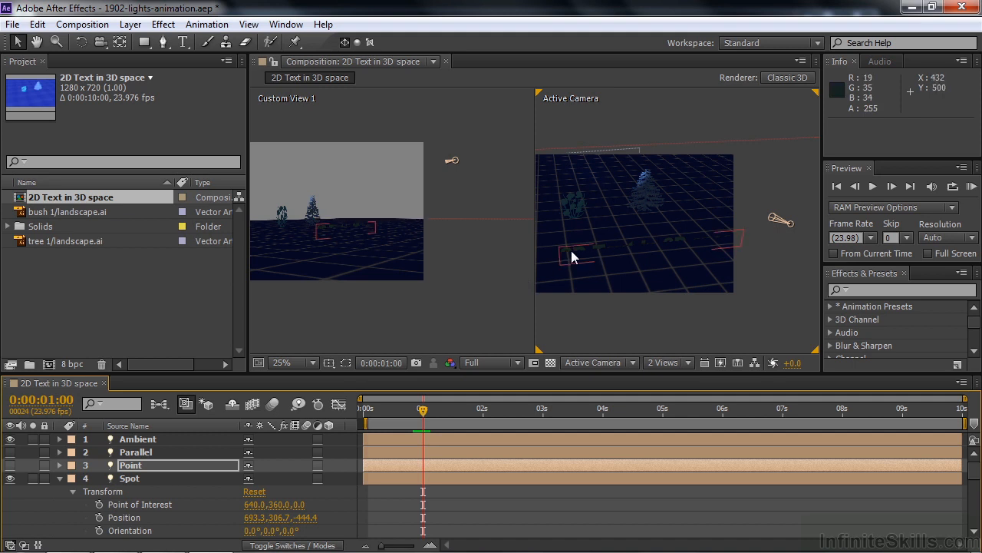
Move the Spot light to a position of about 397, 466, -499 with its point of interest at about 336, 639, -59
left_click(128, 478)
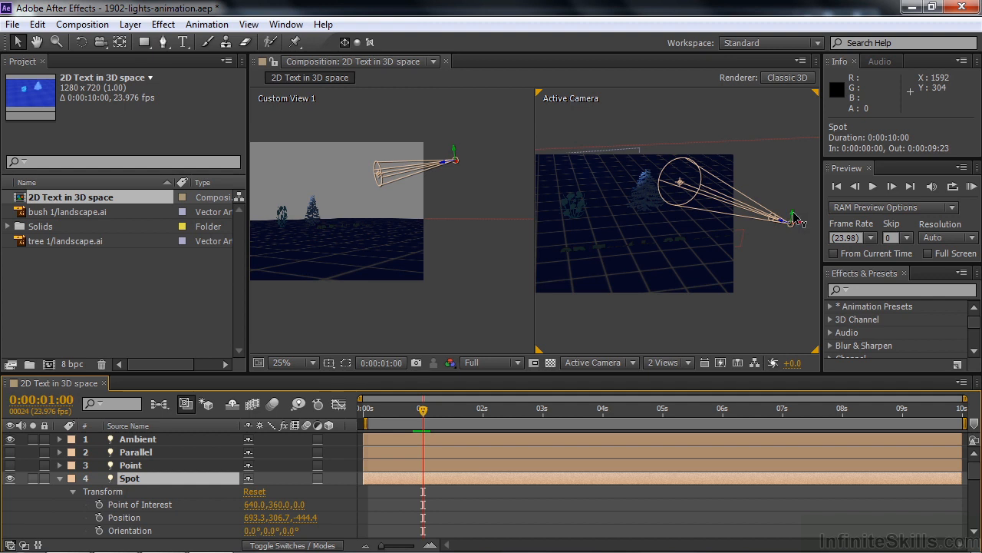
left_click_drag(795, 219, 796, 277)
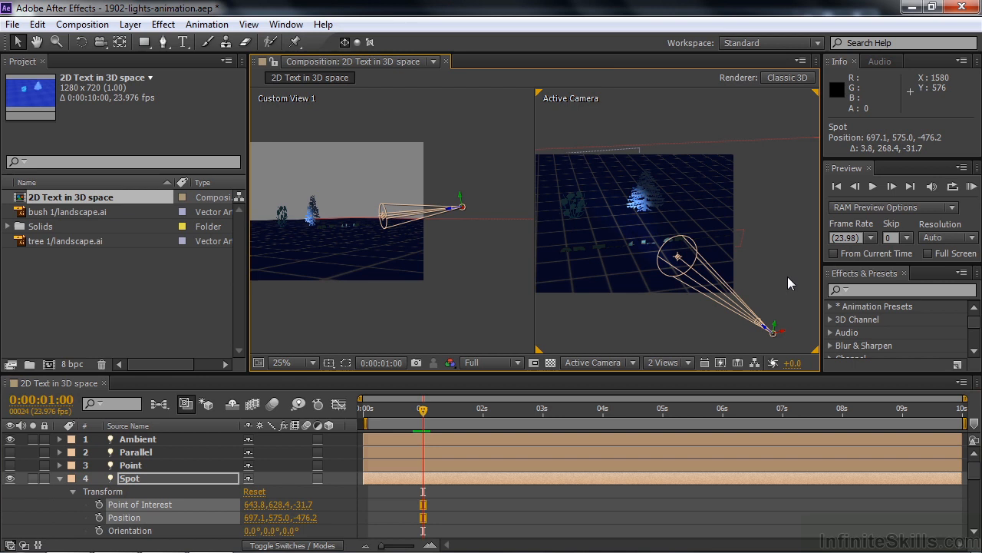
left_click_drag(779, 335, 726, 348)
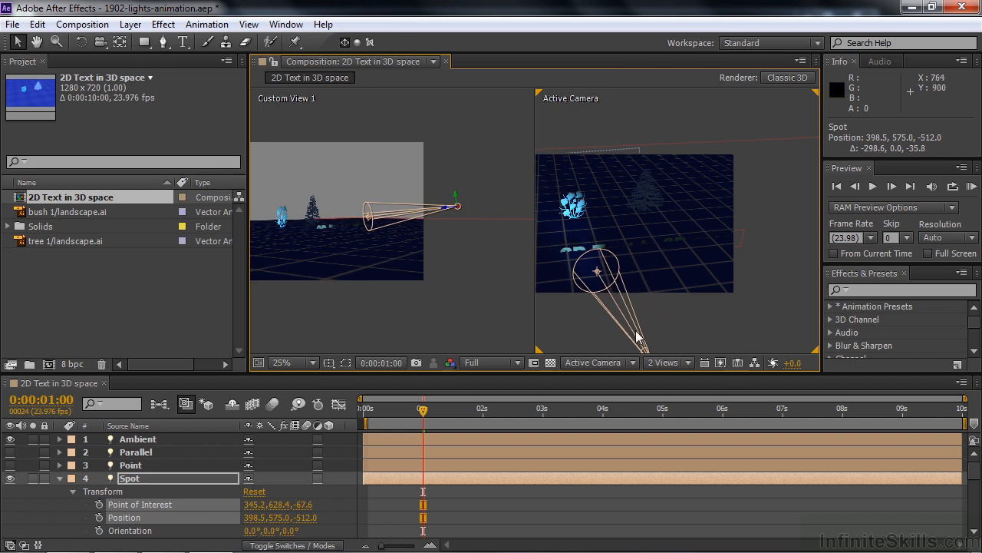
left_click_drag(455, 201, 449, 182)
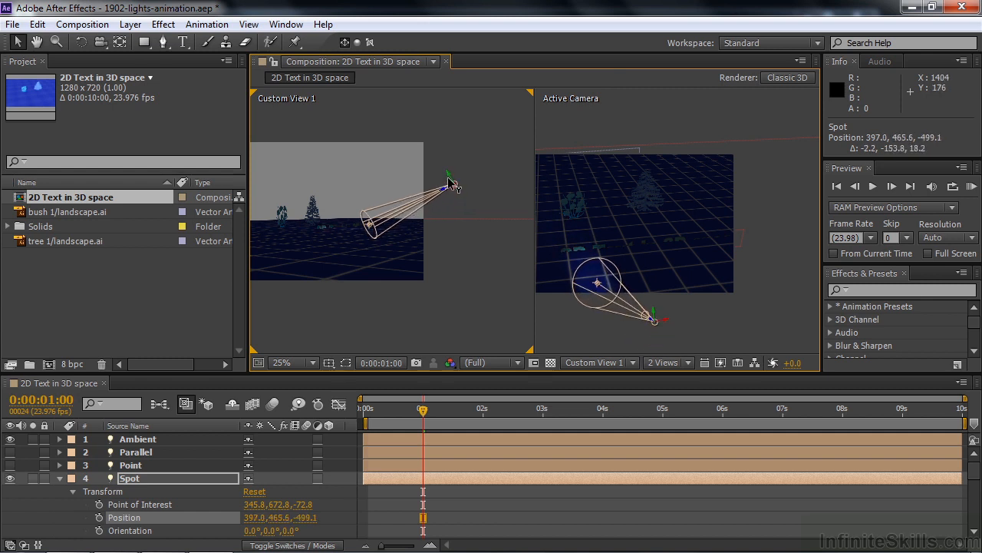
left_click_drag(370, 224, 366, 220)
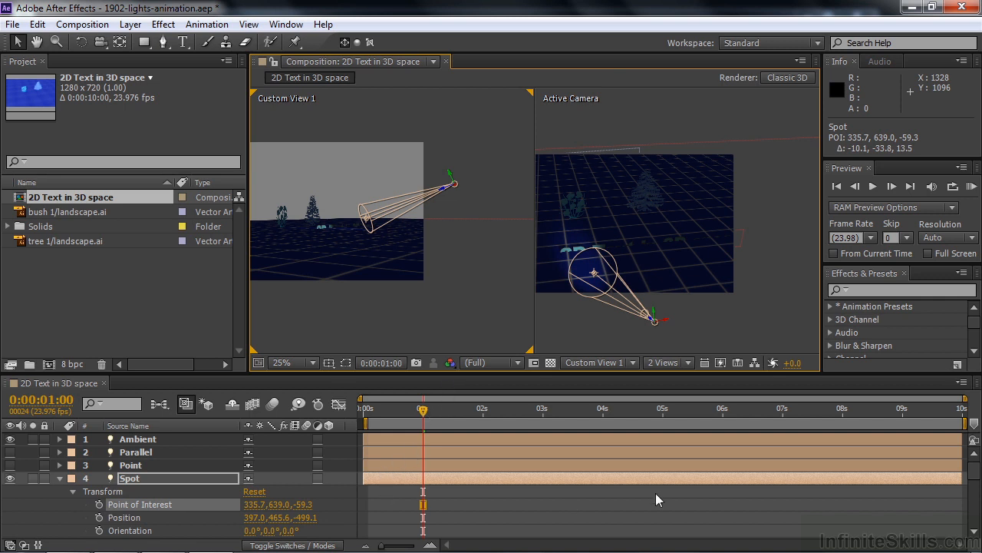
At 0:00:02:10, set the Spot light's Cone Angle to 35° and its Intensity to 169%
left_click_drag(975, 471, 976, 501)
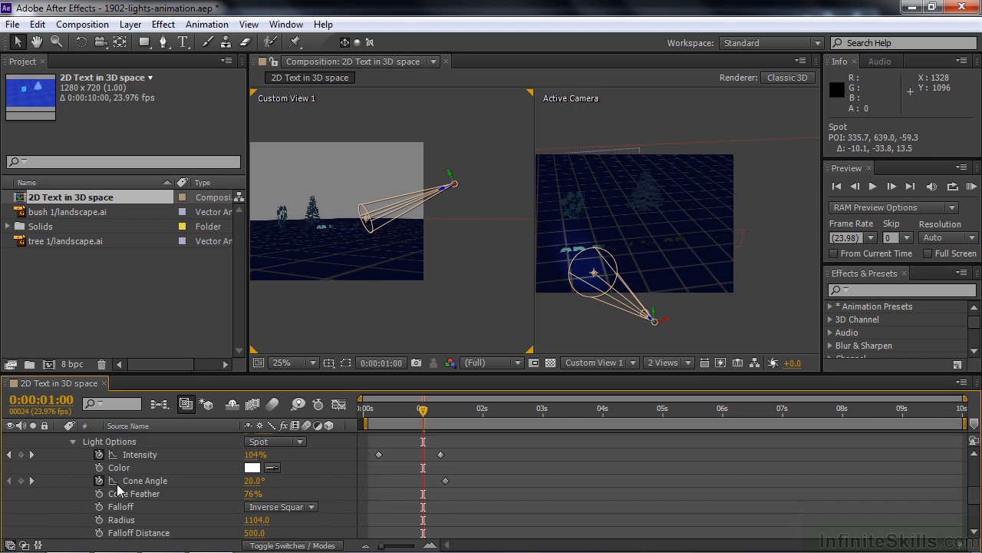
left_click_drag(425, 408, 508, 421)
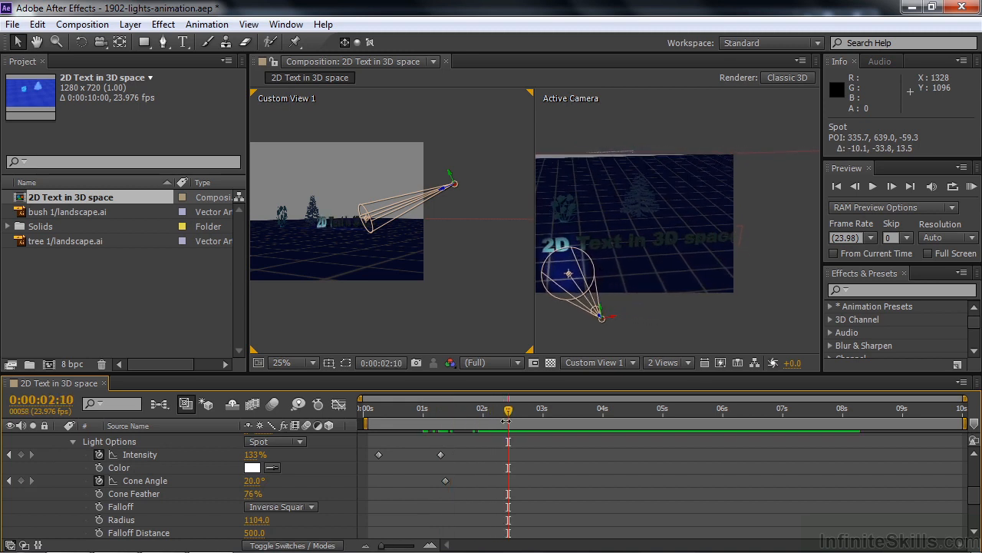
left_click_drag(247, 484, 277, 456)
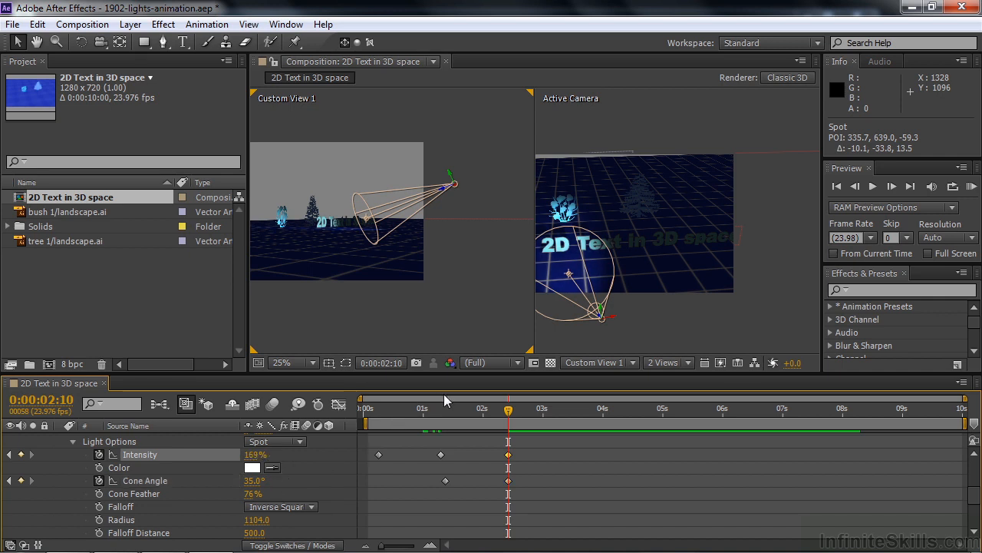
Start keyframing the Spot light's Point of Interest before two seconds and move it to about 443, 601, -58 at 0:00:02:02
scroll(975, 485, "up", 5)
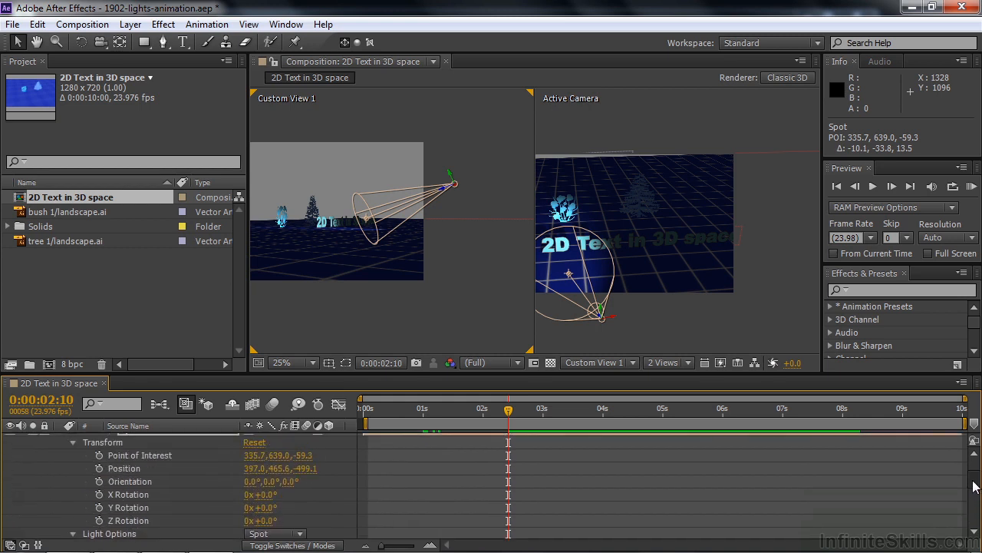
scroll(975, 485, "down", 1)
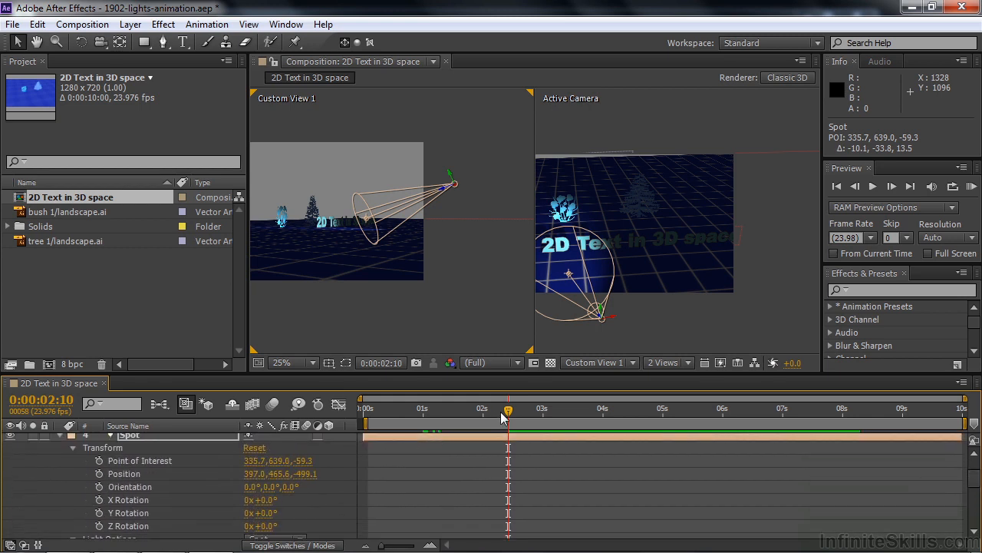
mouse_move(505, 416)
left_mouse_down()
mouse_move(441, 419)
mouse_move(488, 416)
left_mouse_up()
left_click(99, 461)
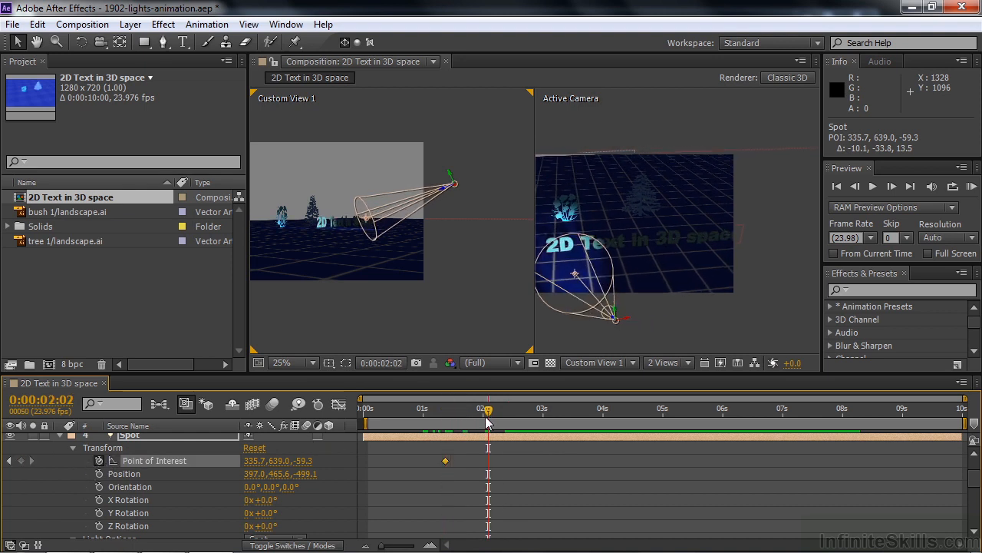
left_click_drag(579, 274, 610, 263)
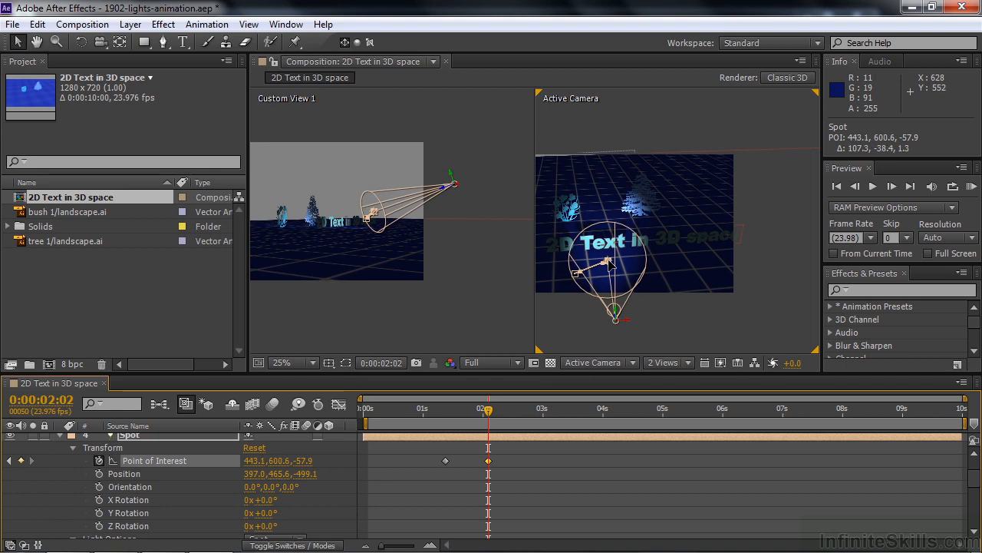
At 0:00:04:01, set the Spot light's Falloff Distance to 0 and lower its falloff Radius to 546
left_click_drag(492, 414, 606, 415)
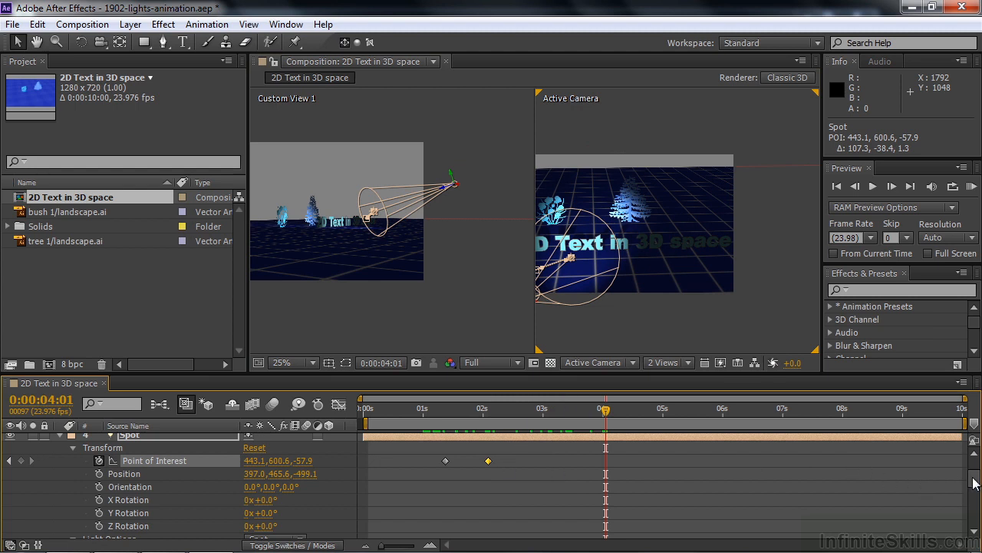
left_click_drag(977, 480, 977, 506)
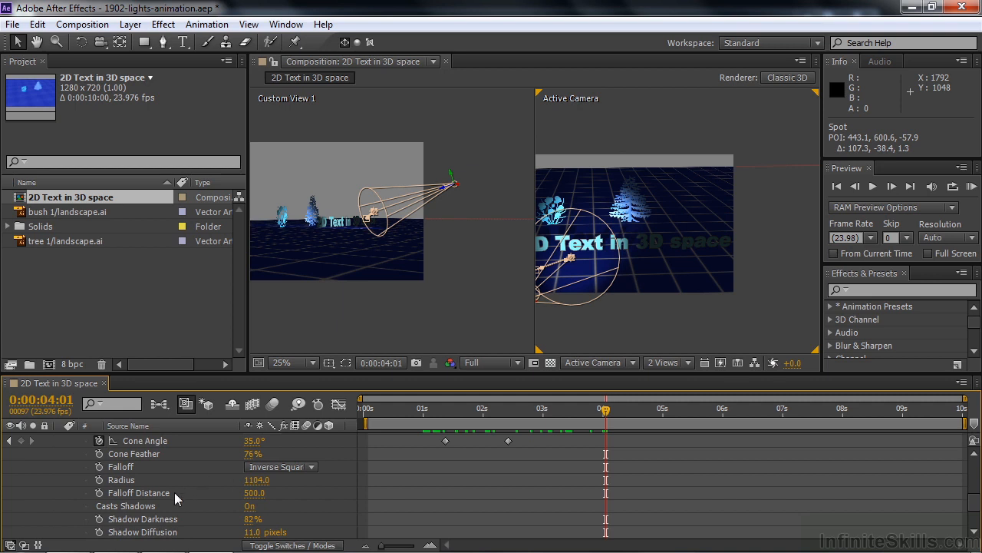
left_click_drag(255, 480, 5, 496)
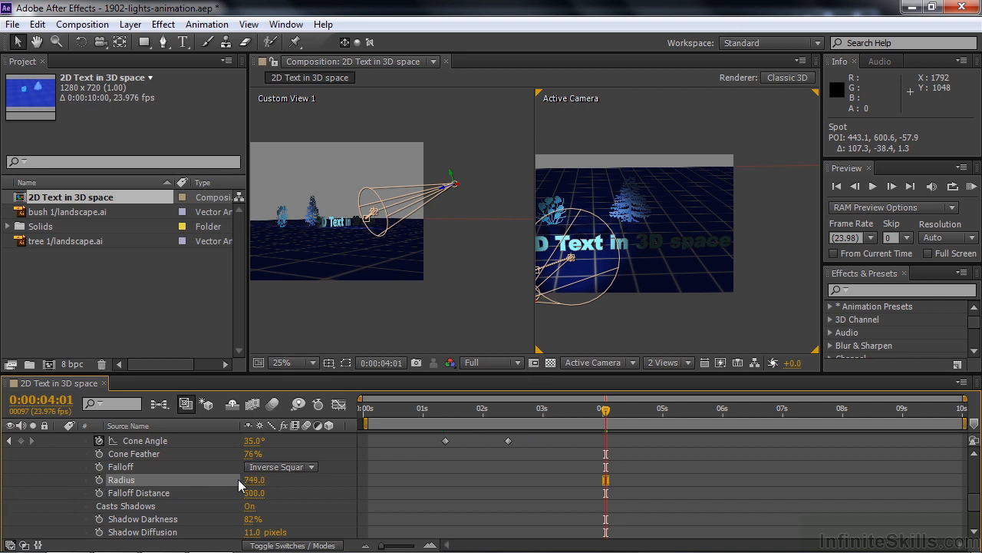
left_click_drag(253, 480, 97, 489)
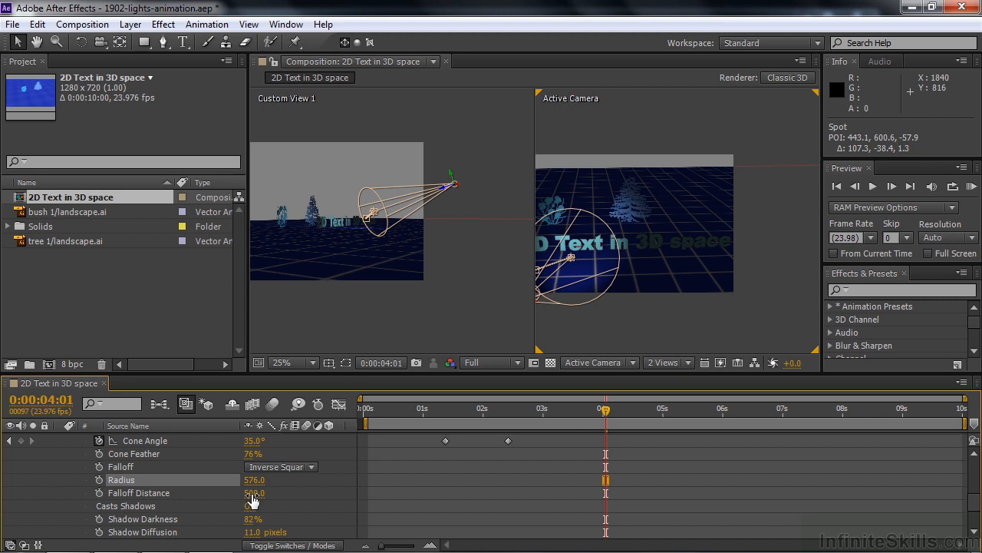
left_click_drag(251, 501, 205, 499)
left_click(116, 495)
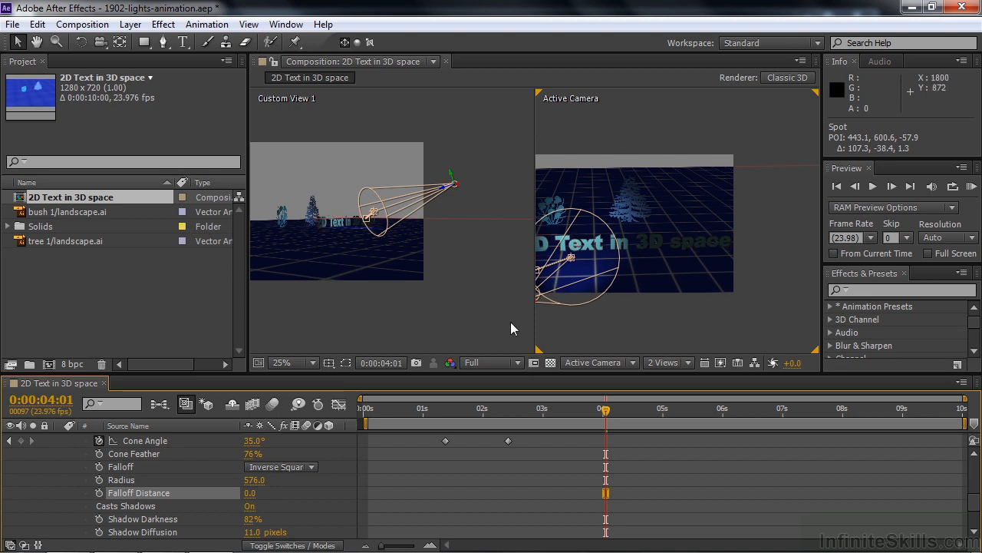
left_click_drag(251, 480, 228, 485)
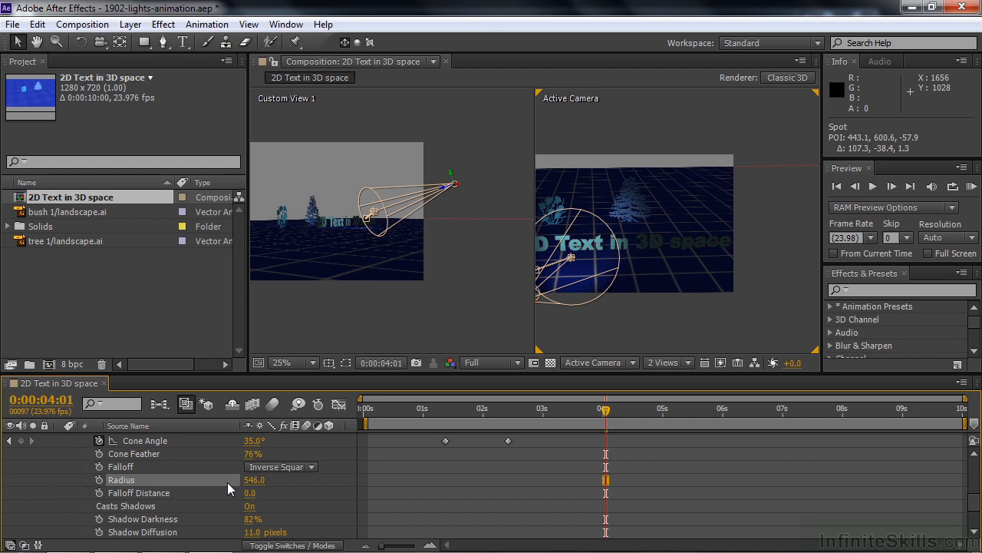